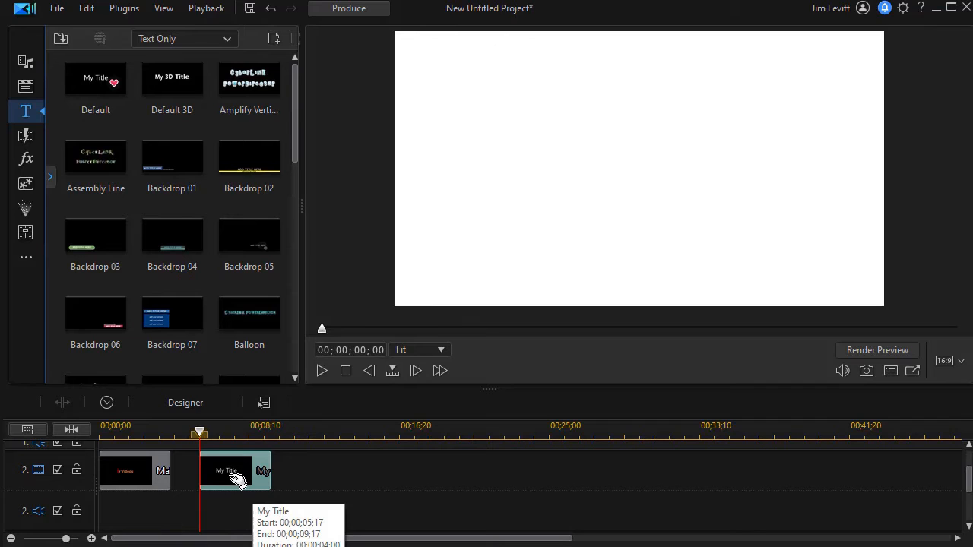
Step: Open the My Title clip for editing and set all of its text to red from the basic colors
{"action": "double_click", "coordinate": [234, 477]}
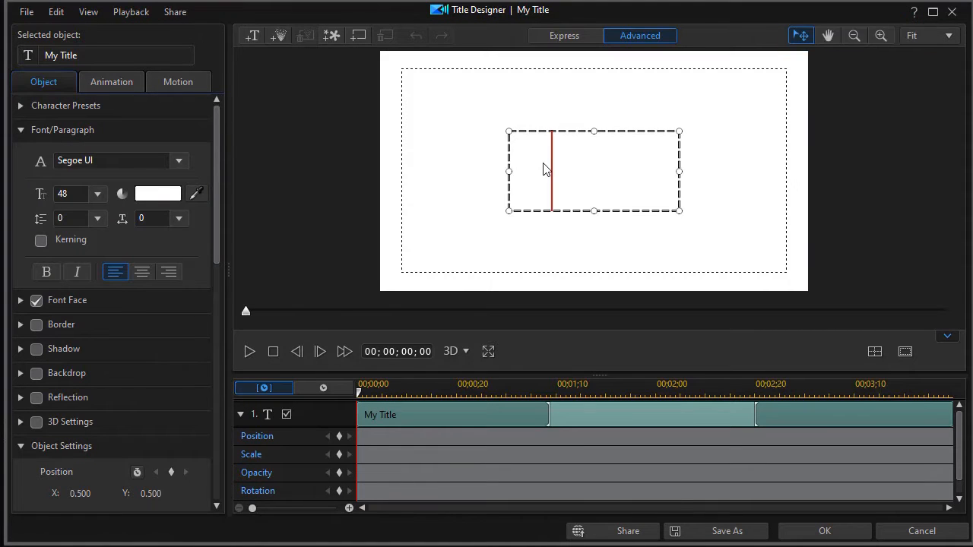
{"action": "key", "text": "ctrl+a"}
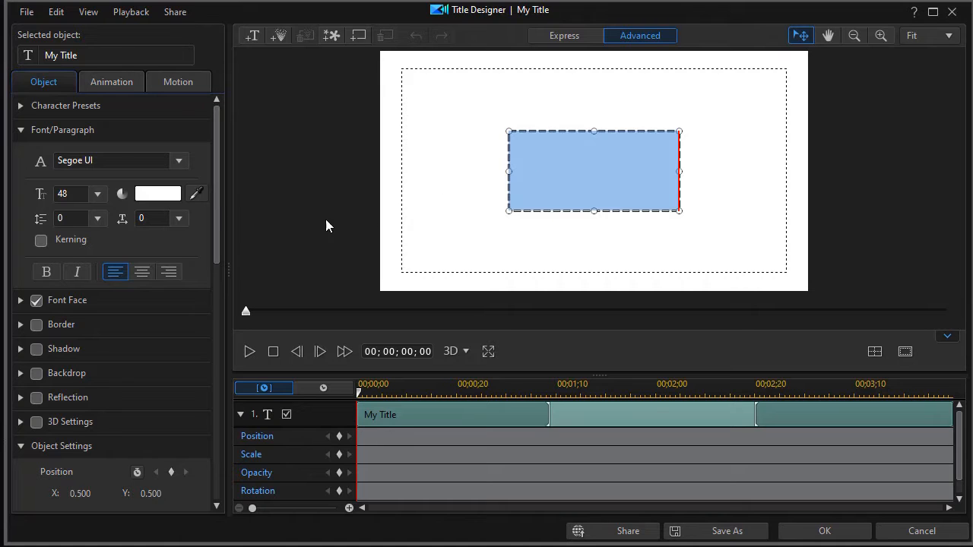
{"action": "left_click", "coordinate": [151, 195]}
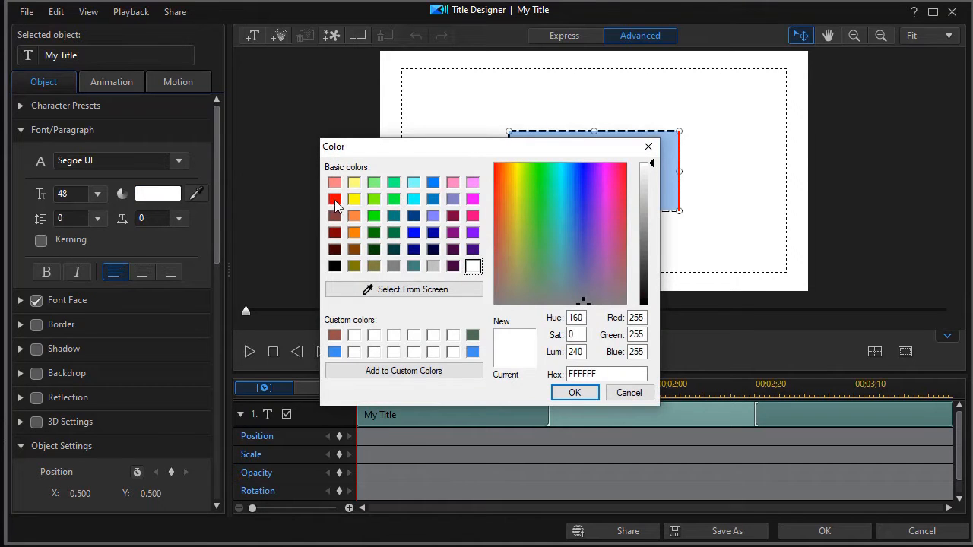
{"action": "left_click", "coordinate": [334, 199]}
{"action": "left_click", "coordinate": [575, 392]}
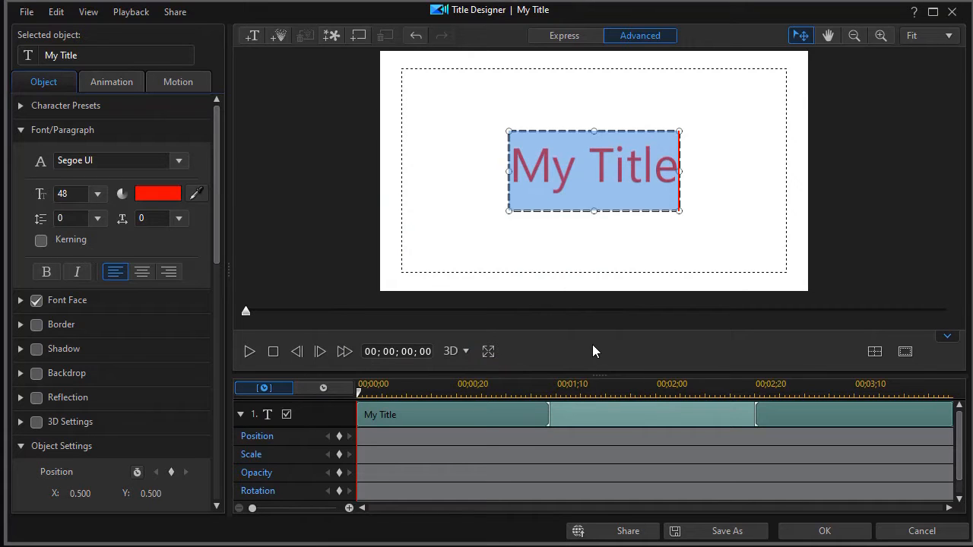
Step: Replace the title text with "Make" and format it as bold at font size 20
{"action": "type", "text": "M"}
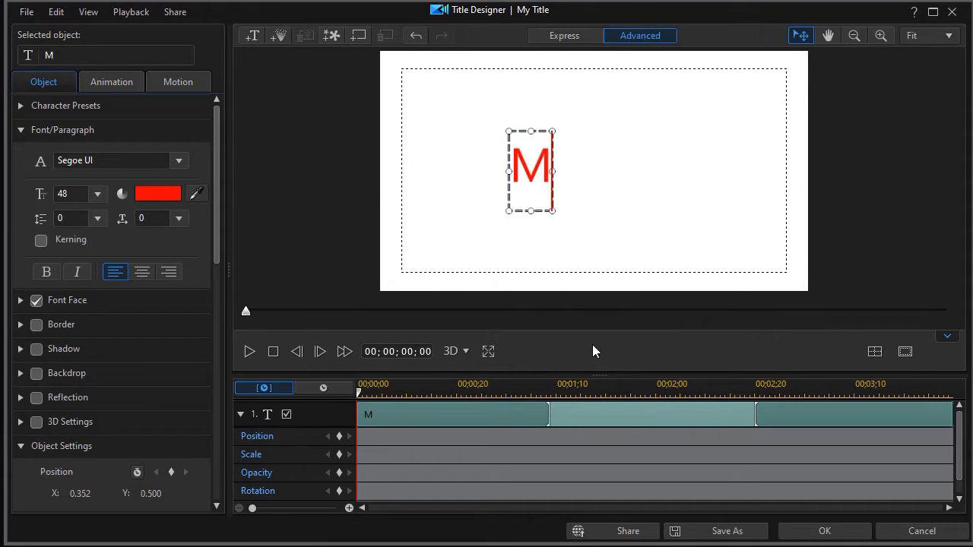
{"action": "type", "text": "ake"}
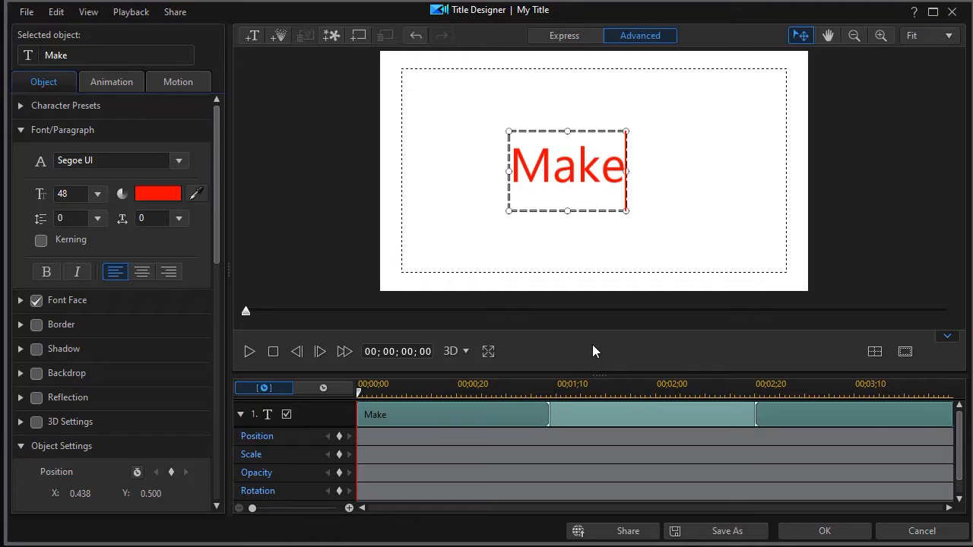
{"action": "key", "text": "ctrl+a"}
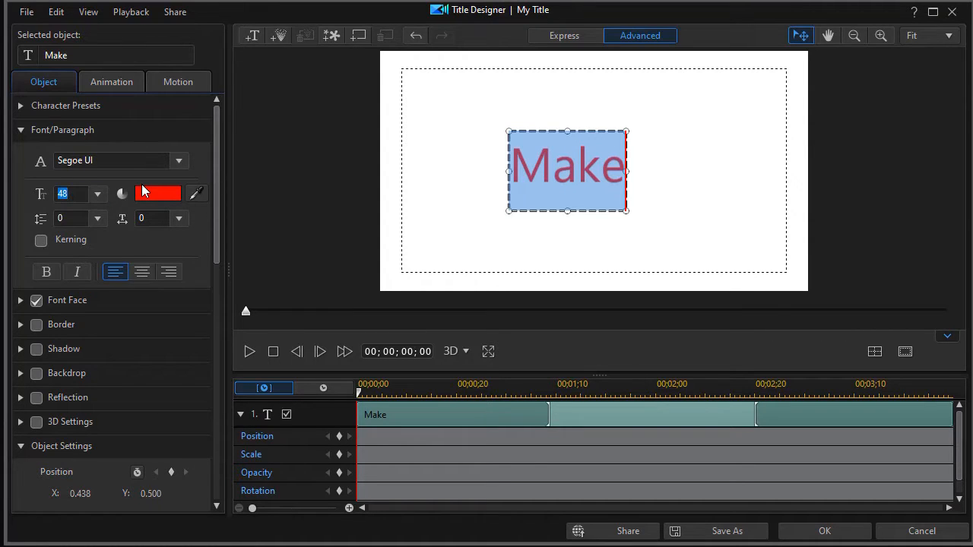
{"action": "type", "text": "20"}
{"action": "key", "text": "Return"}
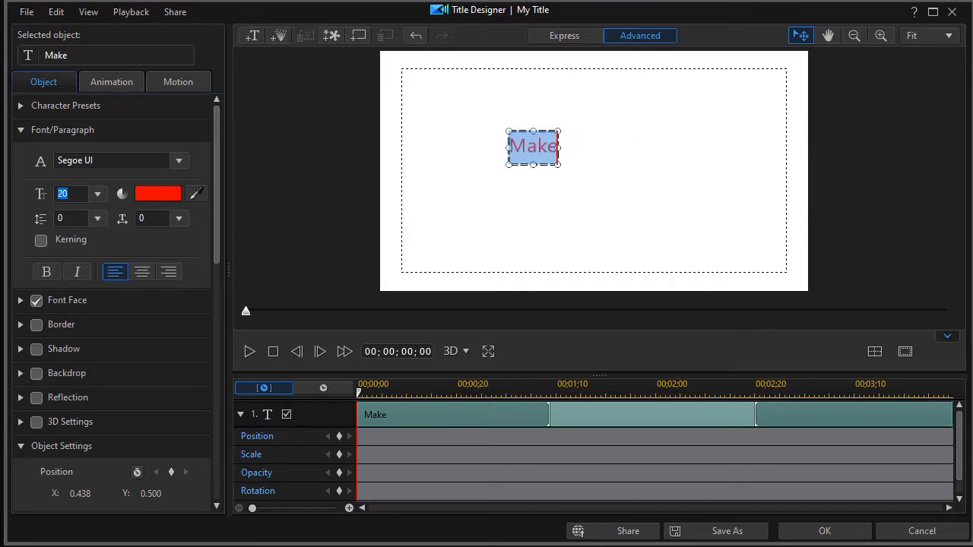
{"action": "left_click", "coordinate": [46, 271]}
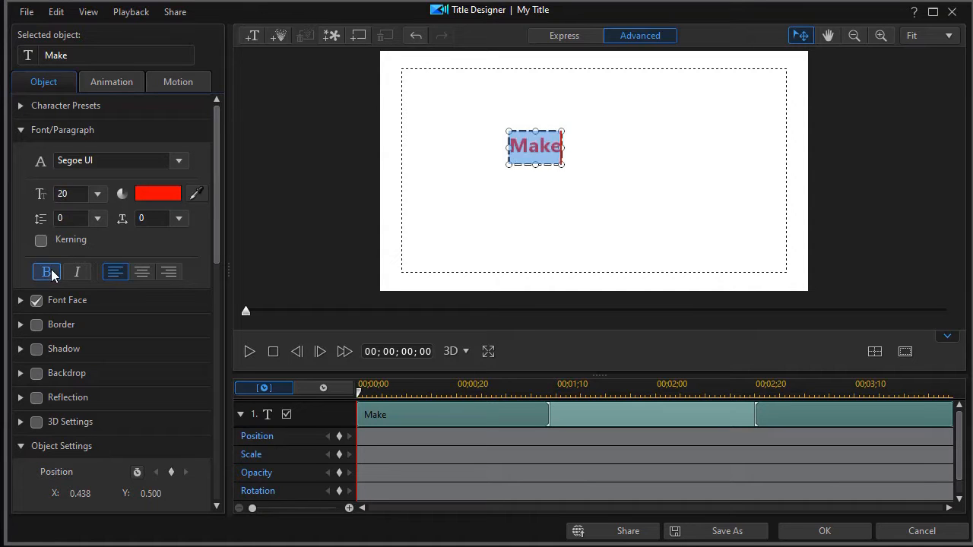
Step: Center the "Make" title horizontally and vertically in the frame
{"action": "left_click", "coordinate": [878, 346]}
{"action": "left_click", "coordinate": [908, 407]}
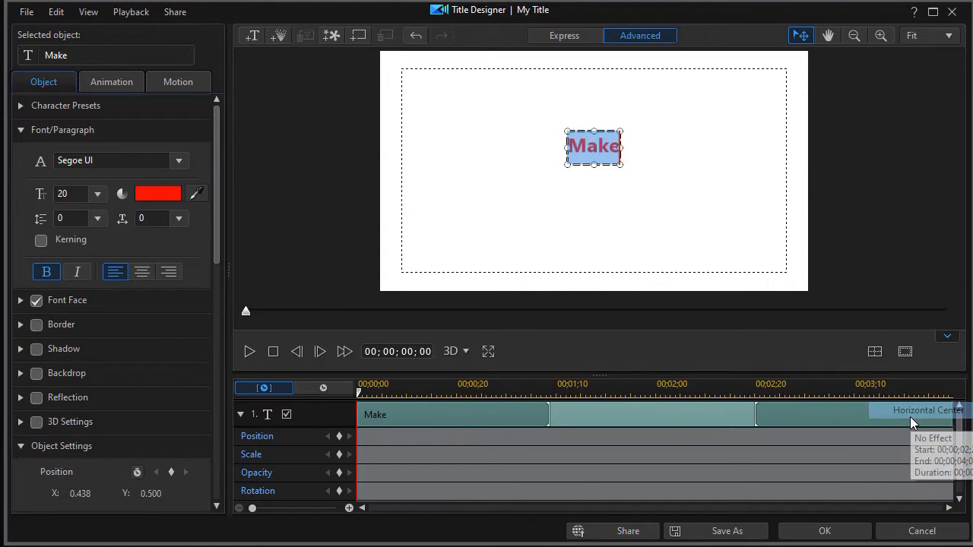
{"action": "left_click", "coordinate": [875, 352]}
{"action": "left_click", "coordinate": [909, 467]}
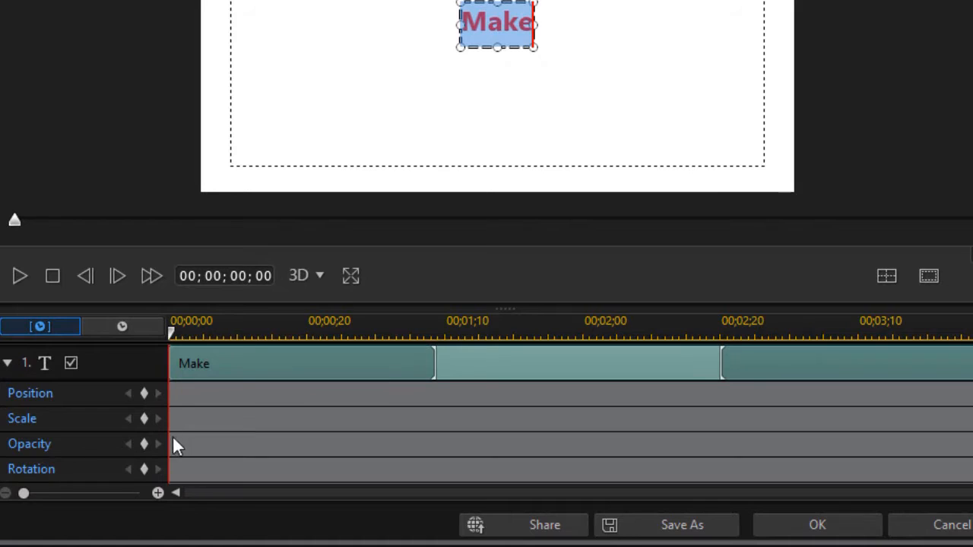
Step: Add rotation keyframes to the "Make" title at 00;00;00;00 and 00;00;00;13
{"action": "left_click", "coordinate": [144, 469]}
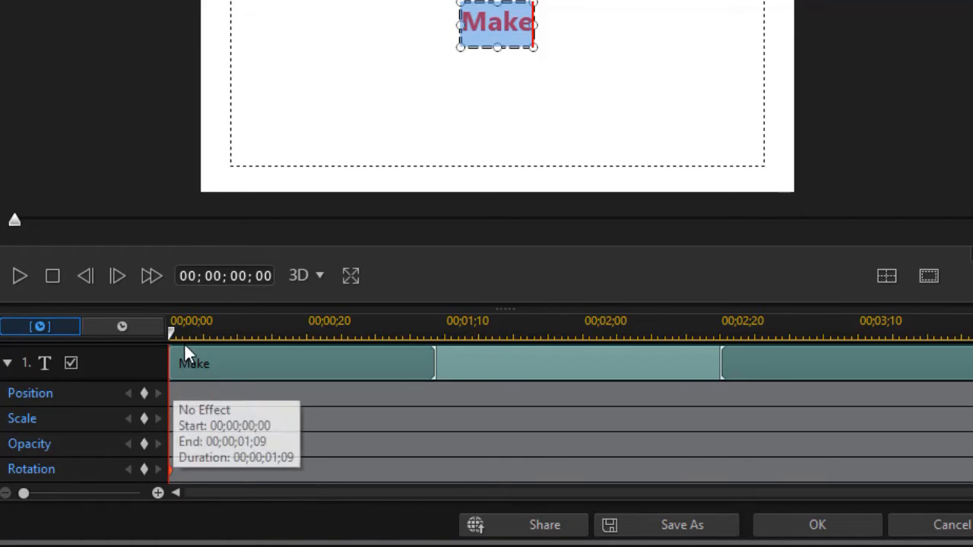
{"action": "mouse_move", "coordinate": [171, 332]}
{"action": "left_mouse_down"}
{"action": "mouse_move", "coordinate": [273, 335]}
{"action": "mouse_move", "coordinate": [263, 334]}
{"action": "left_mouse_up"}
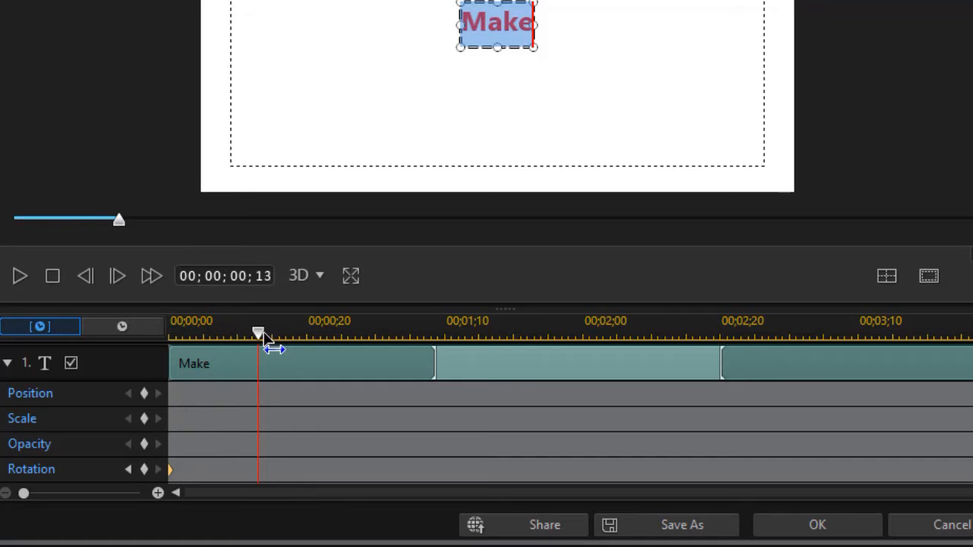
{"action": "left_click", "coordinate": [146, 468]}
Step: At 00;00;00;24, move the anchor point of "Make" to the lower-left corner of its text box
{"action": "left_click_drag", "start_coordinate": [262, 342], "coordinate": [334, 357]}
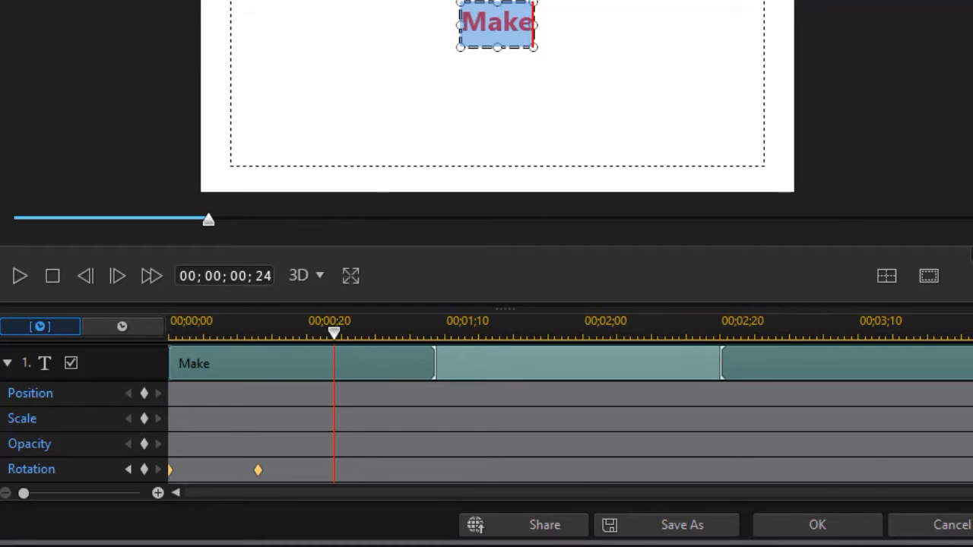
{"action": "scroll", "coordinate": [497, 97], "scroll_direction": "up", "scroll_amount": 4}
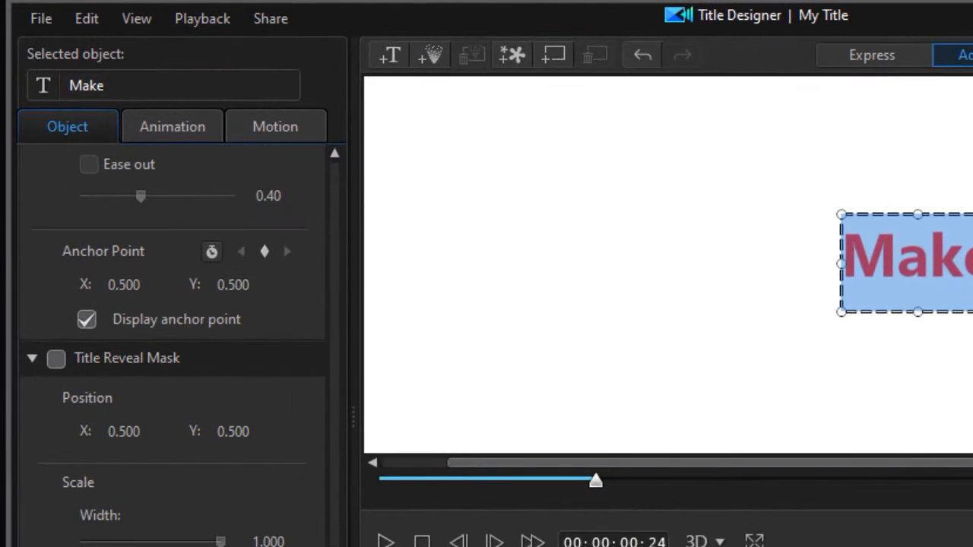
{"action": "scroll", "coordinate": [174, 342], "scroll_direction": "up", "scroll_amount": 3}
{"action": "left_click", "coordinate": [87, 444]}
{"action": "left_click", "coordinate": [899, 266]}
{"action": "left_click", "coordinate": [137, 449]}
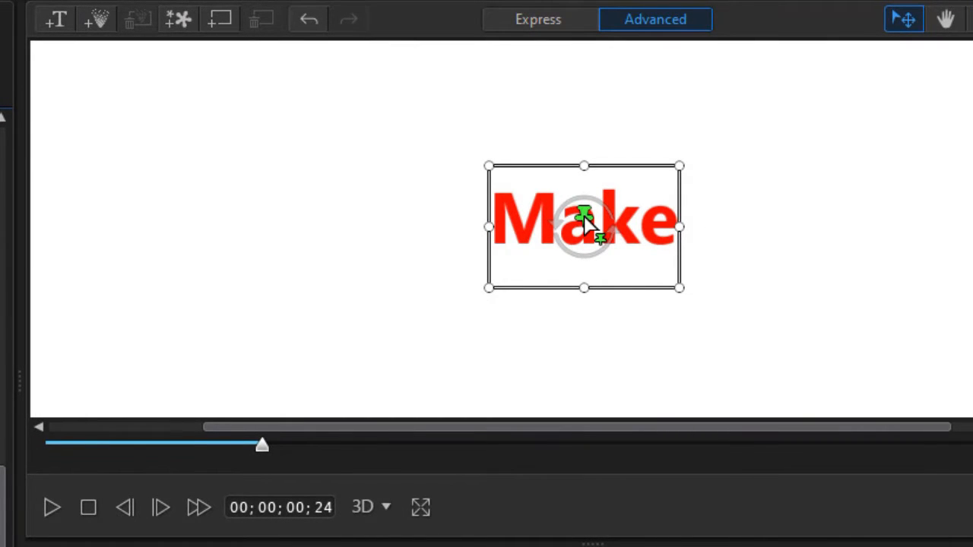
{"action": "left_click_drag", "start_coordinate": [584, 216], "coordinate": [497, 295]}
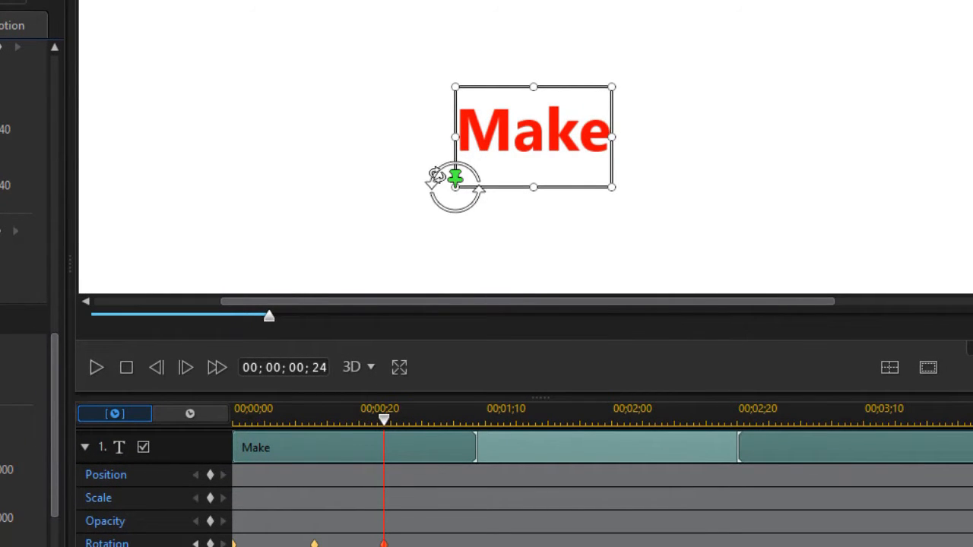
Step: Rotate "Make" to -90 degrees at 00;00;00;24 and preview the rotation from the start
{"action": "left_click_drag", "start_coordinate": [433, 177], "coordinate": [456, 210]}
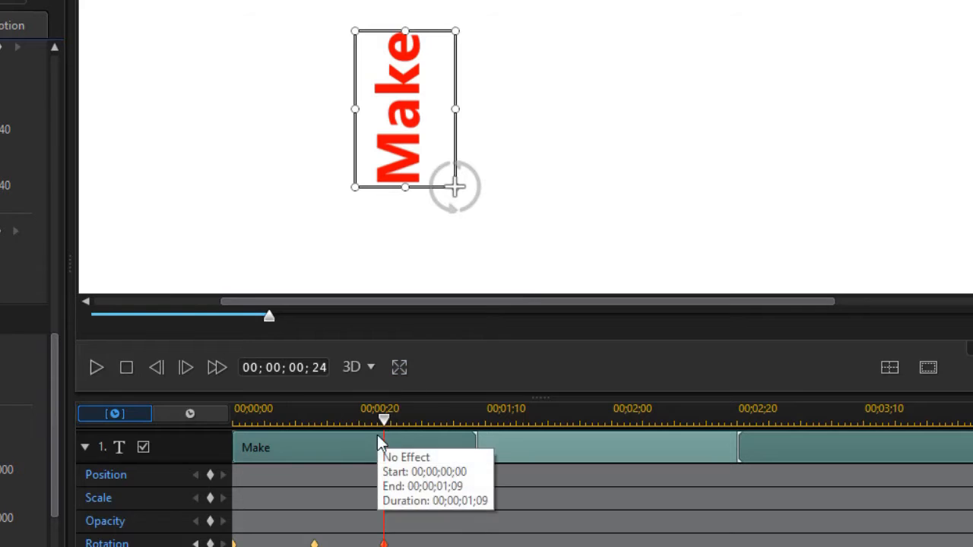
{"action": "left_click_drag", "start_coordinate": [383, 424], "coordinate": [121, 427]}
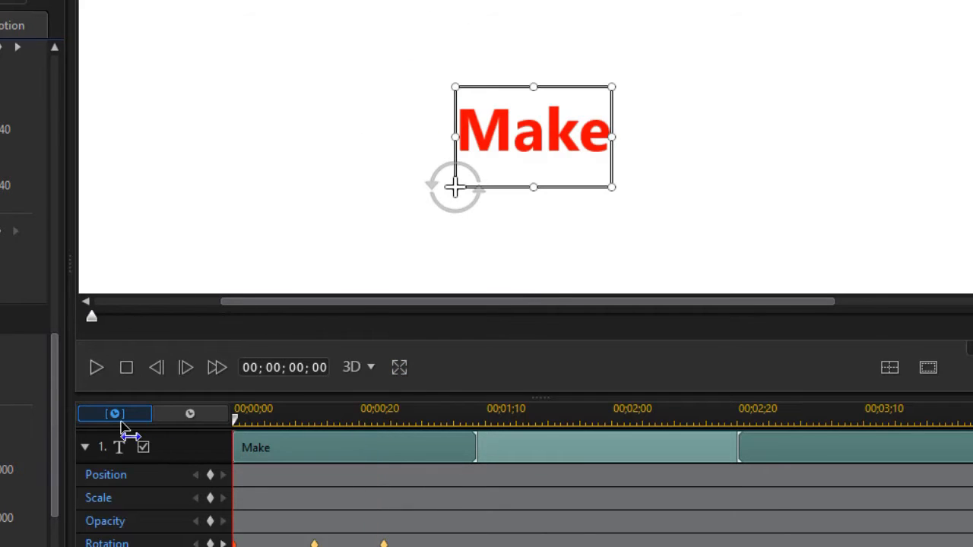
{"action": "left_click", "coordinate": [97, 364]}
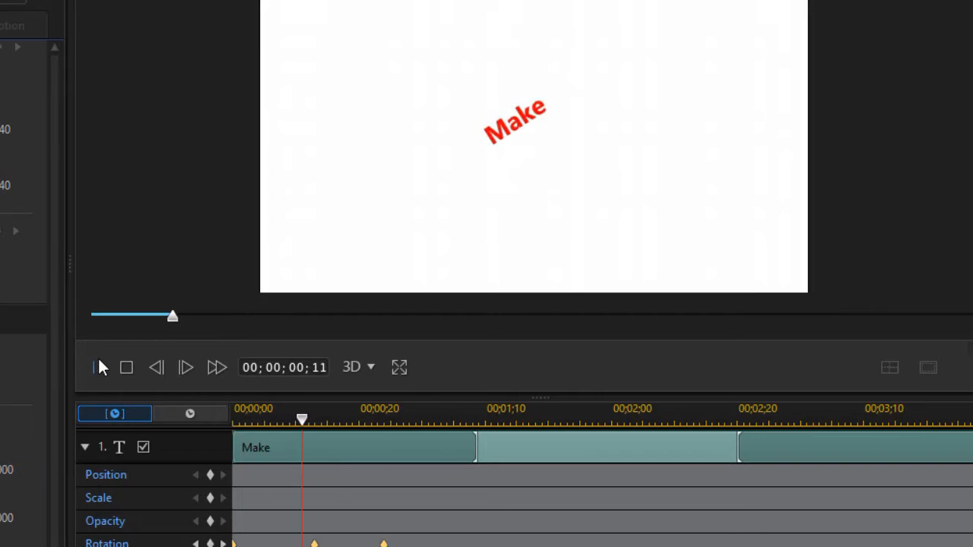
{"action": "left_click", "coordinate": [127, 368]}
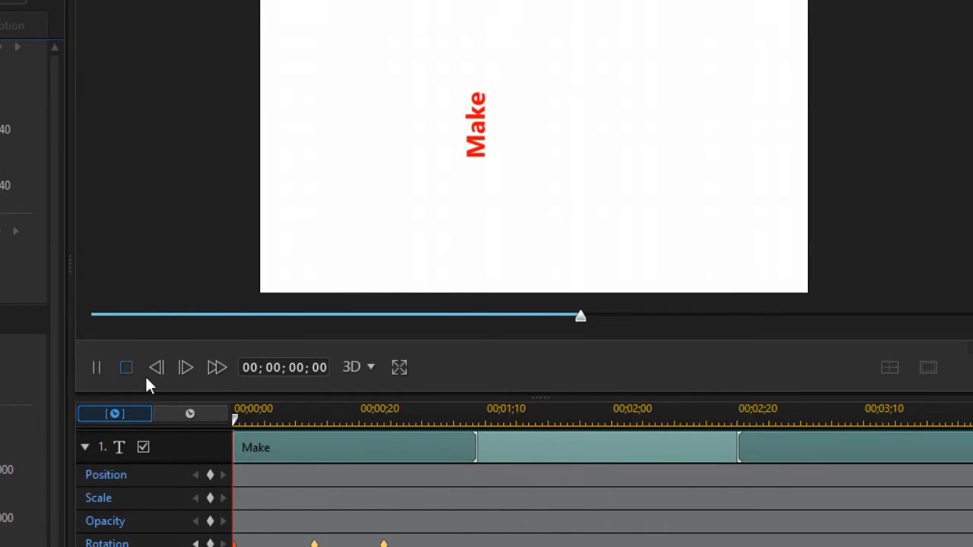
Step: Add a scale keyframe to "Make" at its second rotation keyframe, 00;00;00;13
{"action": "left_click", "coordinate": [524, 149]}
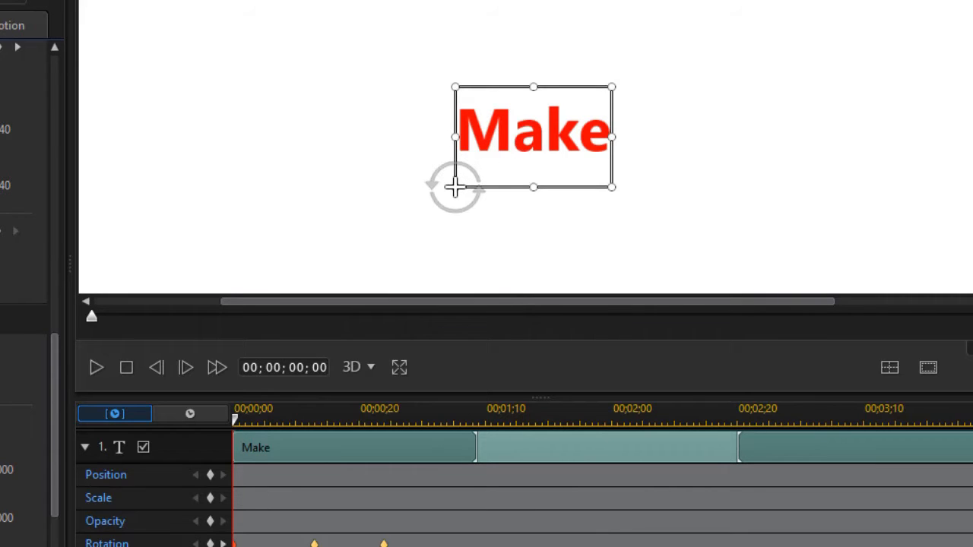
{"action": "left_click", "coordinate": [223, 543]}
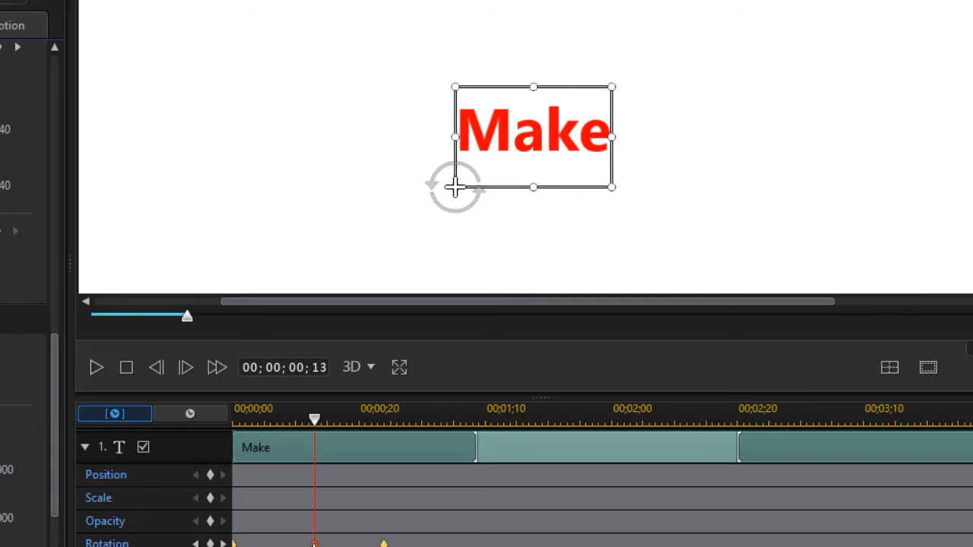
{"action": "left_click", "coordinate": [212, 498]}
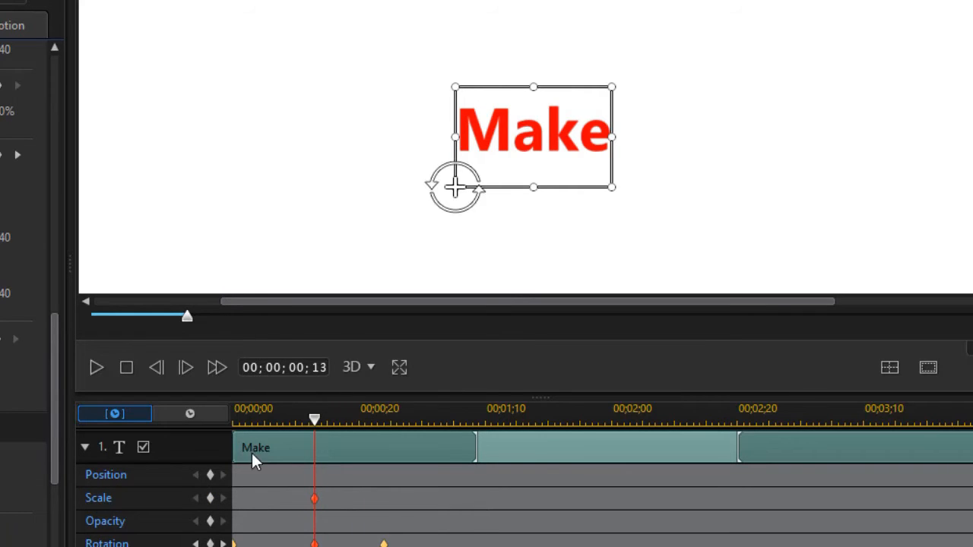
Step: Scale "Make" down to 0.20 in width and height at 00;00;00;00 and preview the growing animation
{"action": "left_click_drag", "start_coordinate": [314, 425], "coordinate": [174, 460]}
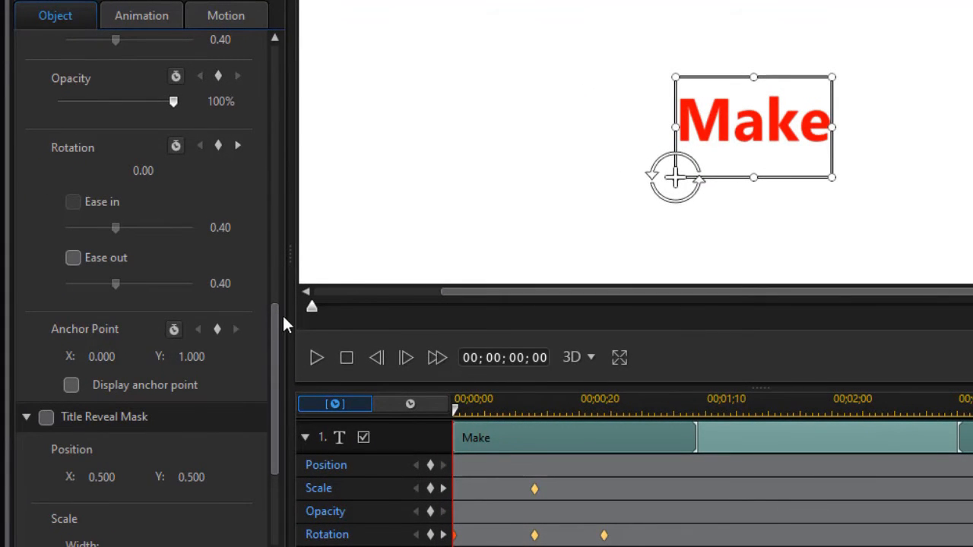
{"action": "left_click_drag", "start_coordinate": [278, 316], "coordinate": [272, 196]}
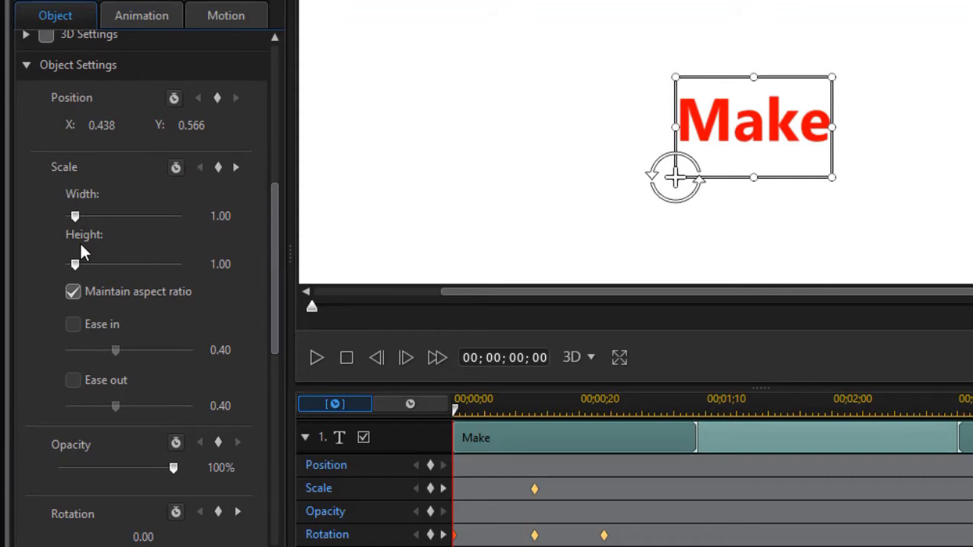
{"action": "left_click_drag", "start_coordinate": [76, 217], "coordinate": [25, 216]}
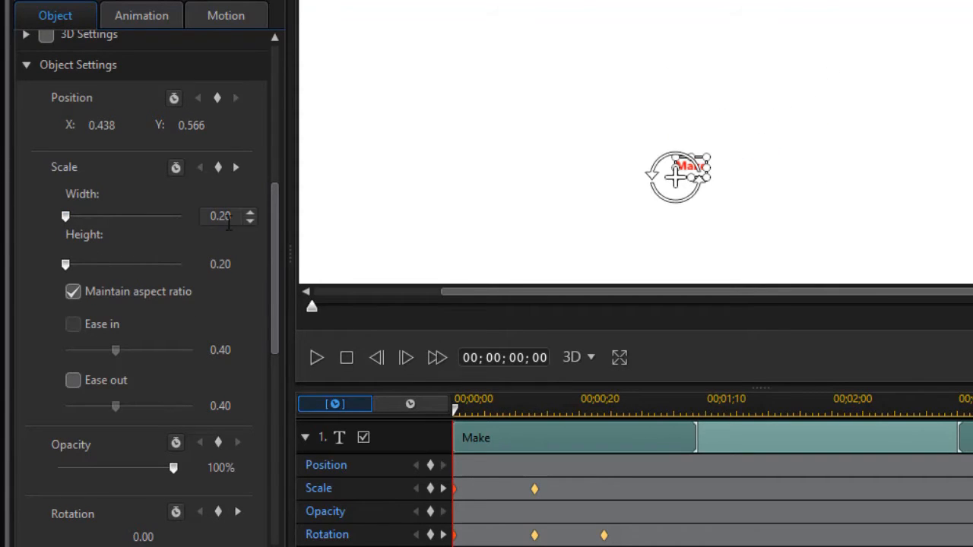
{"action": "left_click", "coordinate": [316, 358]}
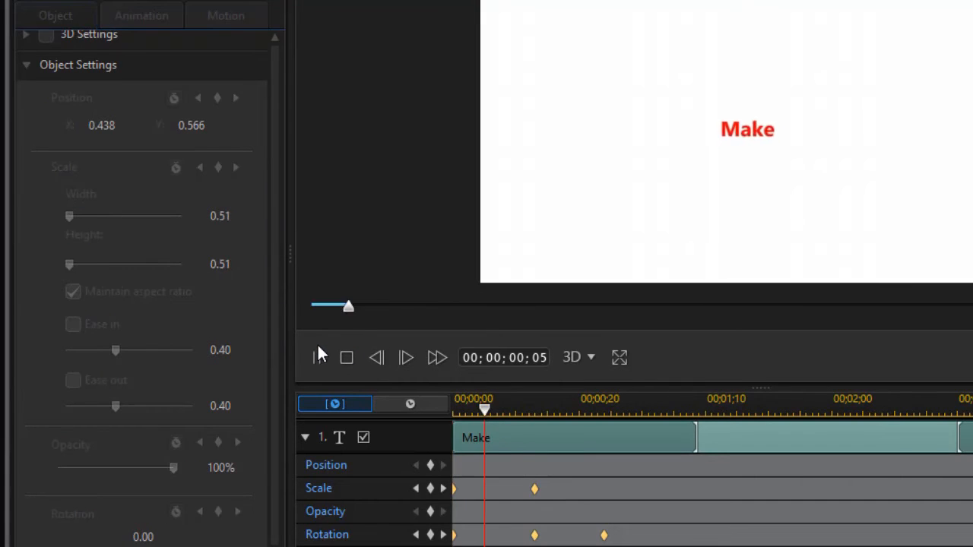
{"action": "left_click", "coordinate": [349, 358]}
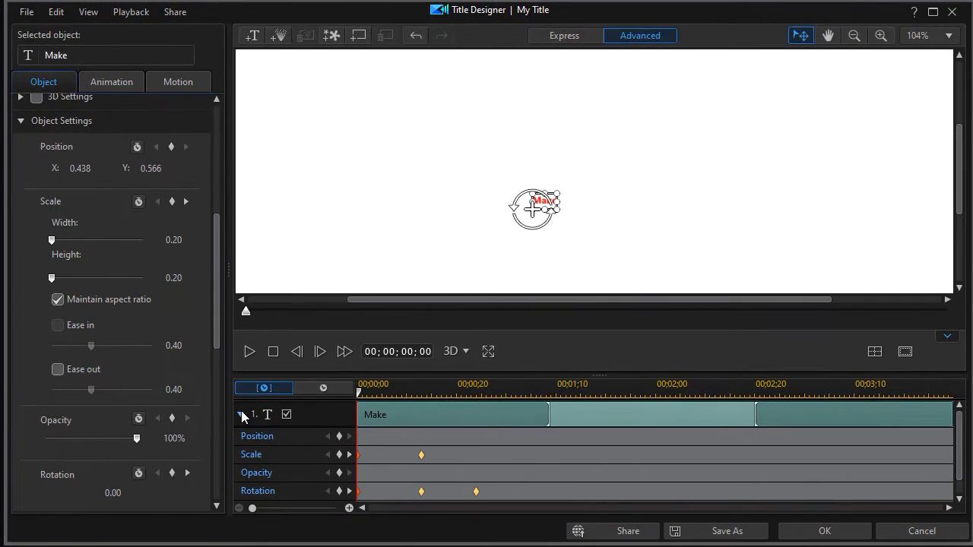
Step: Collapse the "Make" track and, at 00;00;00;26, add a second text object reading "Your Videos" beside the rotated word
{"action": "left_click", "coordinate": [241, 412]}
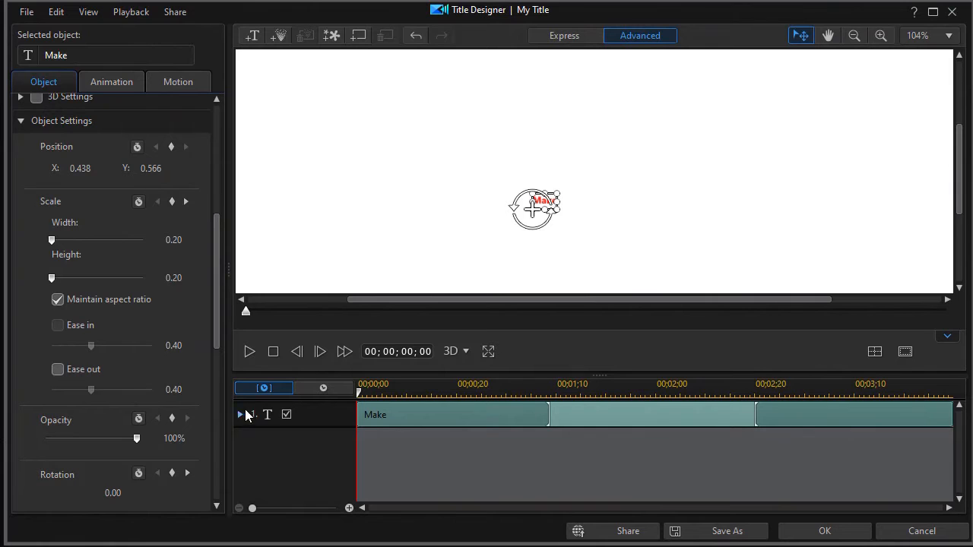
{"action": "left_click_drag", "start_coordinate": [360, 392], "coordinate": [489, 378]}
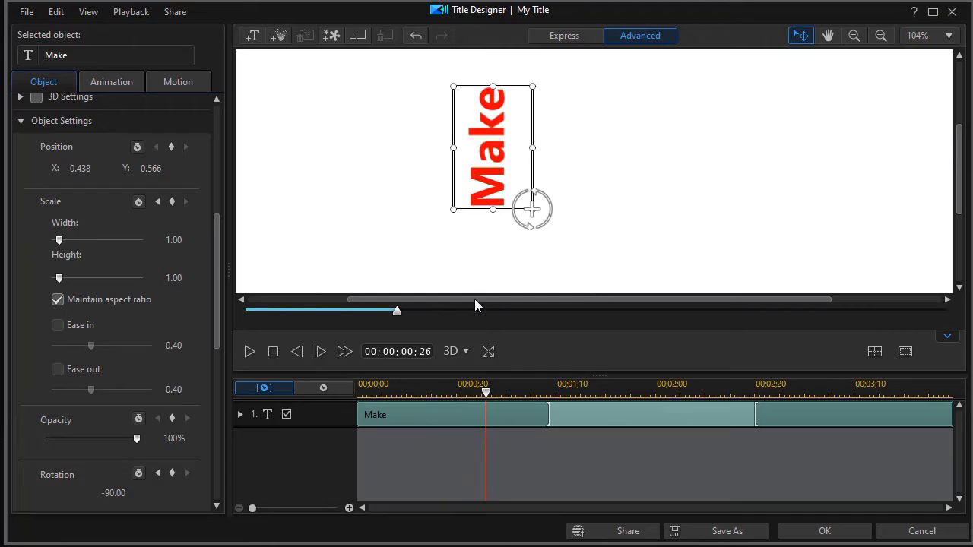
{"action": "left_click", "coordinate": [854, 36]}
{"action": "left_click", "coordinate": [854, 36]}
{"action": "left_click", "coordinate": [854, 35]}
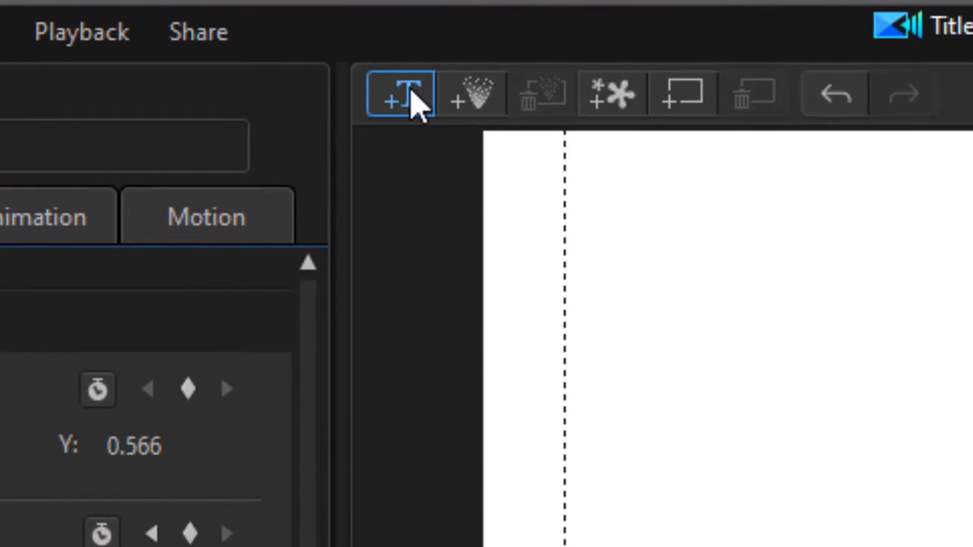
{"action": "left_click", "coordinate": [417, 99]}
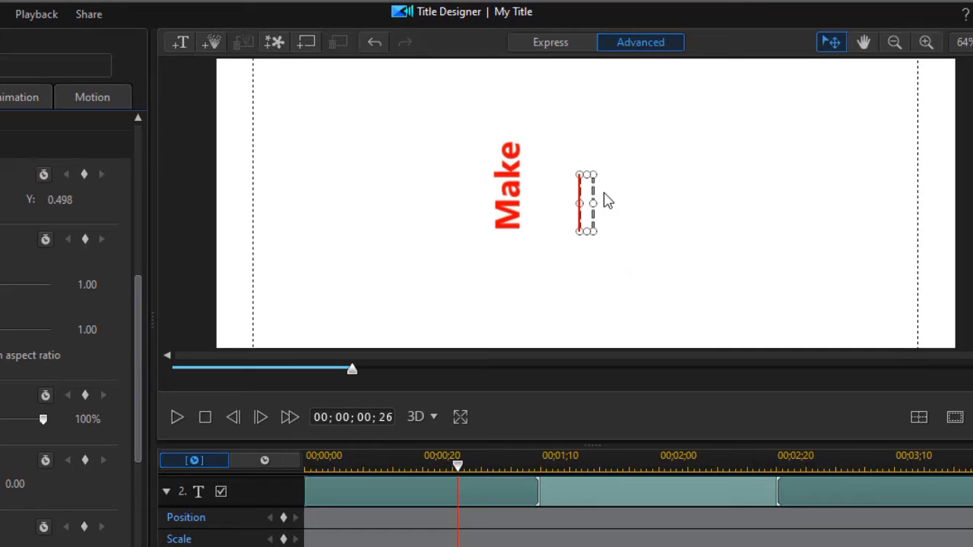
{"action": "type", "text": "Your Videos"}
Step: Recolour the whole "Your Videos" text orange using the basic colours
{"action": "key", "text": "ctrl+a"}
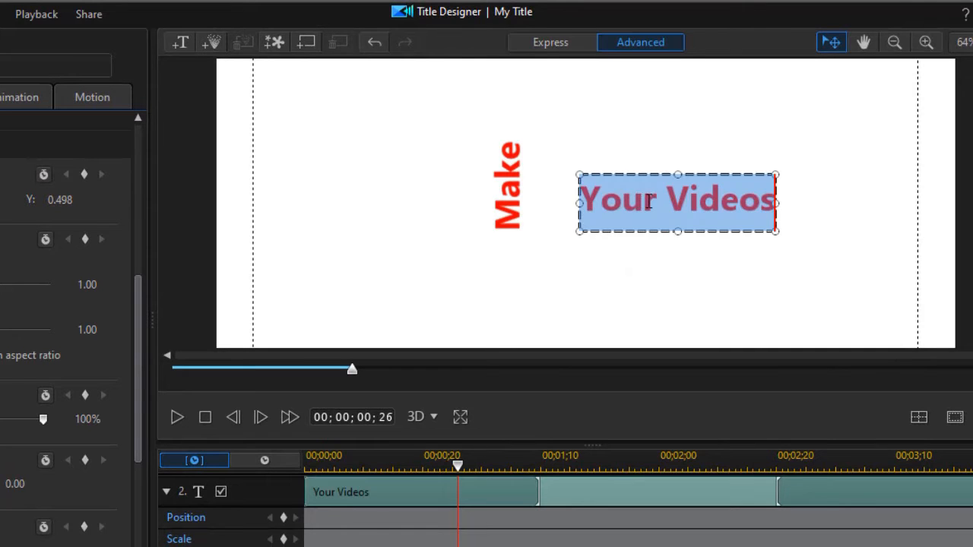
{"action": "left_click_drag", "start_coordinate": [137, 297], "coordinate": [126, 156]}
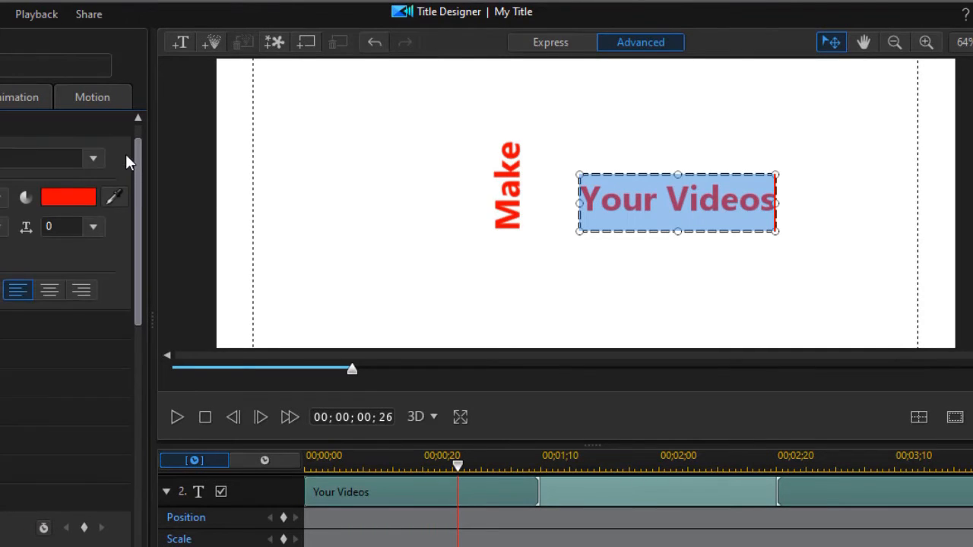
{"action": "left_click", "coordinate": [83, 195]}
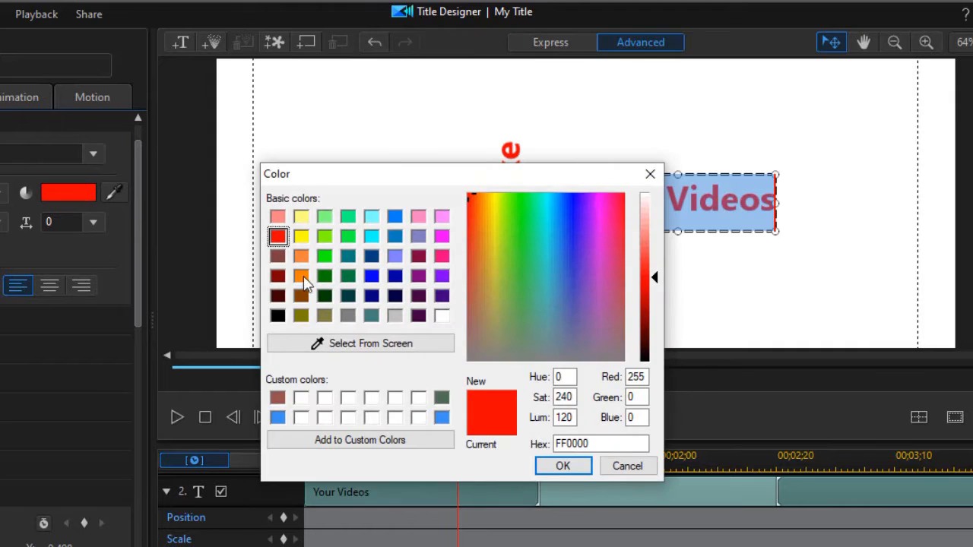
{"action": "left_click", "coordinate": [302, 277]}
{"action": "left_click", "coordinate": [562, 466]}
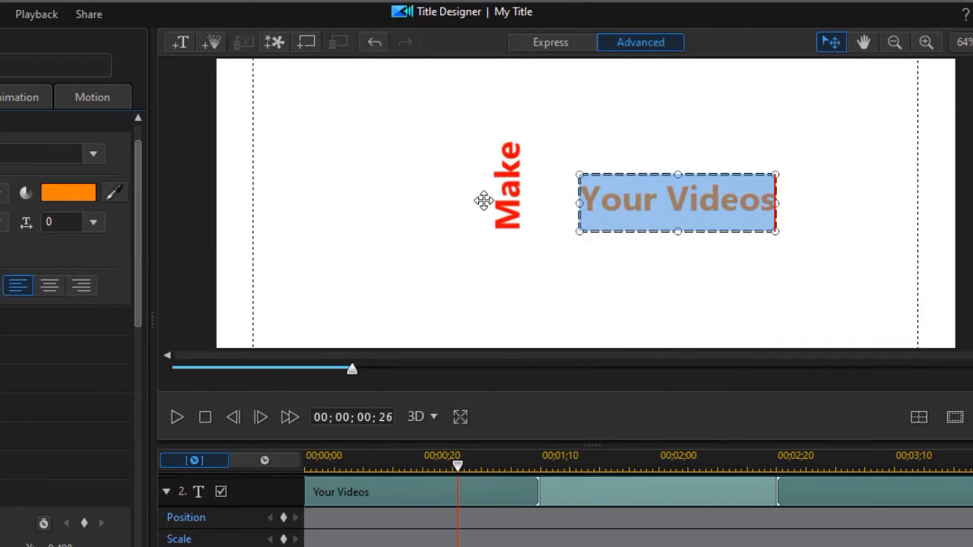
Step: Enlarge the font of the whole "Your Videos" text and place it close beside the upright "Make"
{"action": "left_click", "coordinate": [623, 188]}
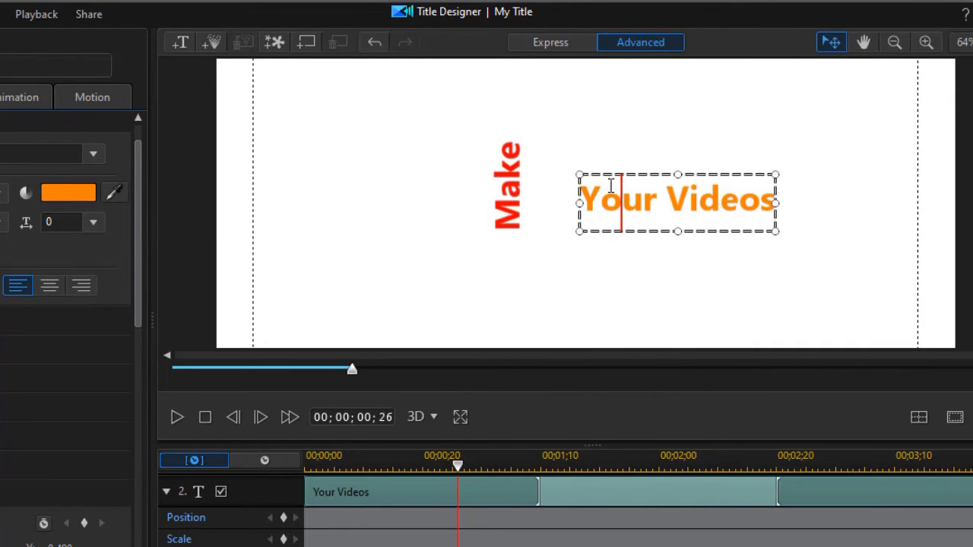
{"action": "key", "text": "ctrl+a"}
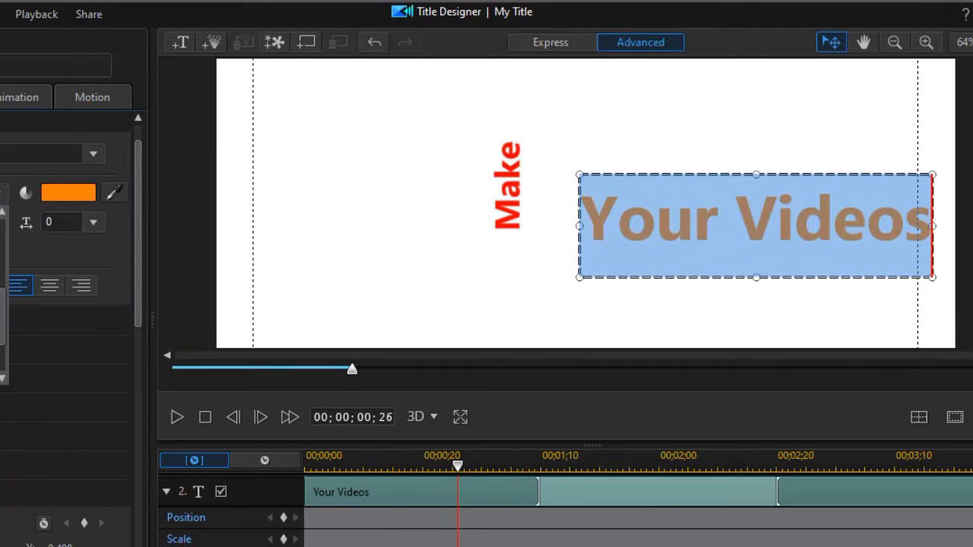
{"action": "left_click", "coordinate": [0, 297]}
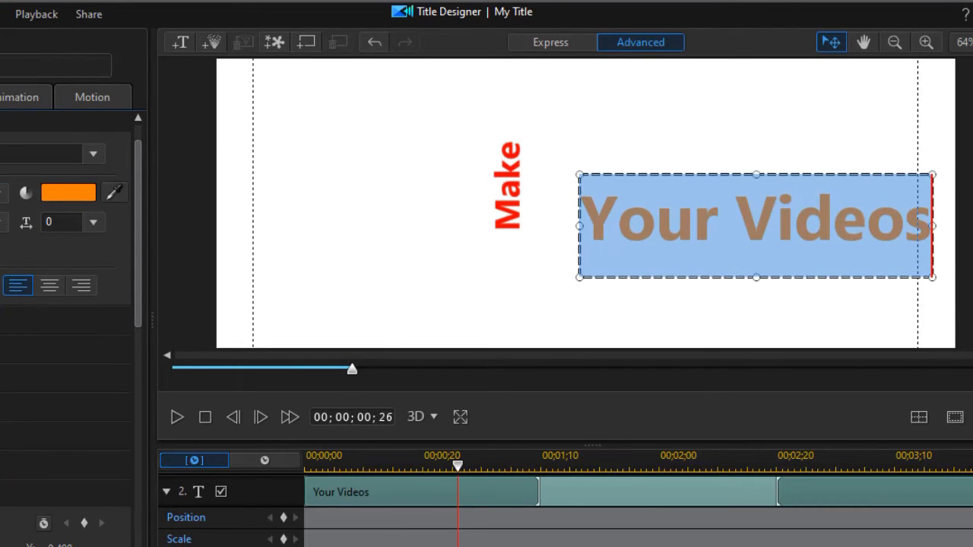
{"action": "left_click", "coordinate": [673, 168]}
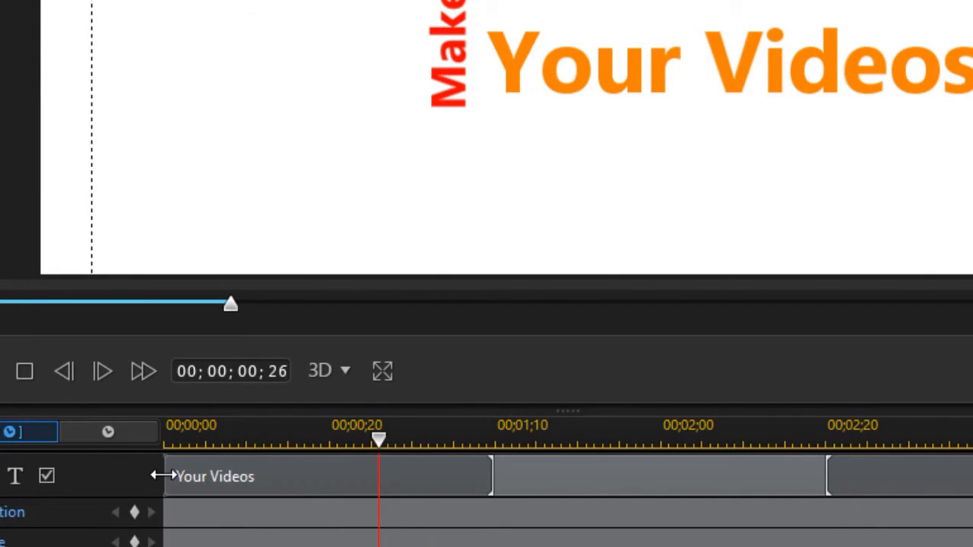
Step: Trim the start of the "Your Videos" clip to 00;00;00;25 and add position keyframes there and at 00;00;01;21
{"action": "mouse_move", "coordinate": [163, 475]}
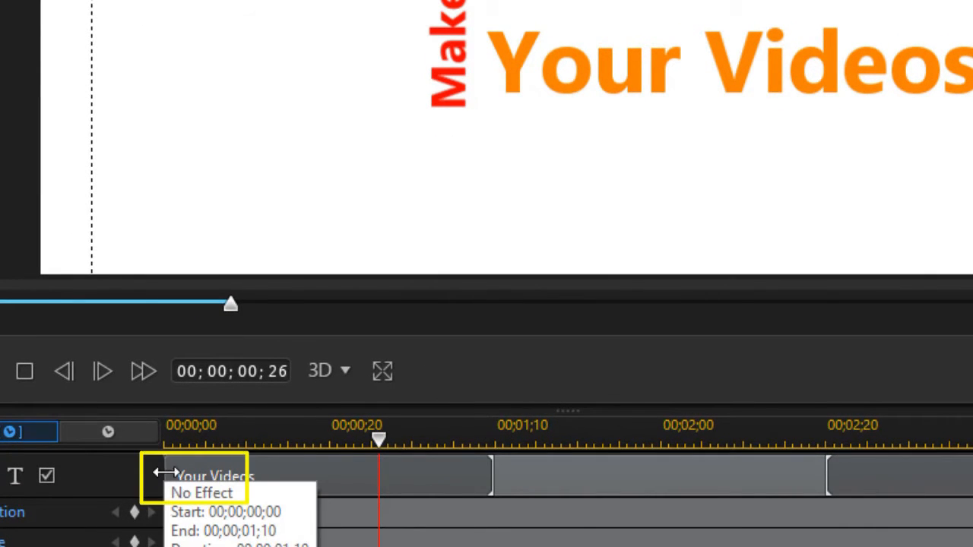
{"action": "left_click_drag", "start_coordinate": [163, 476], "coordinate": [370, 487]}
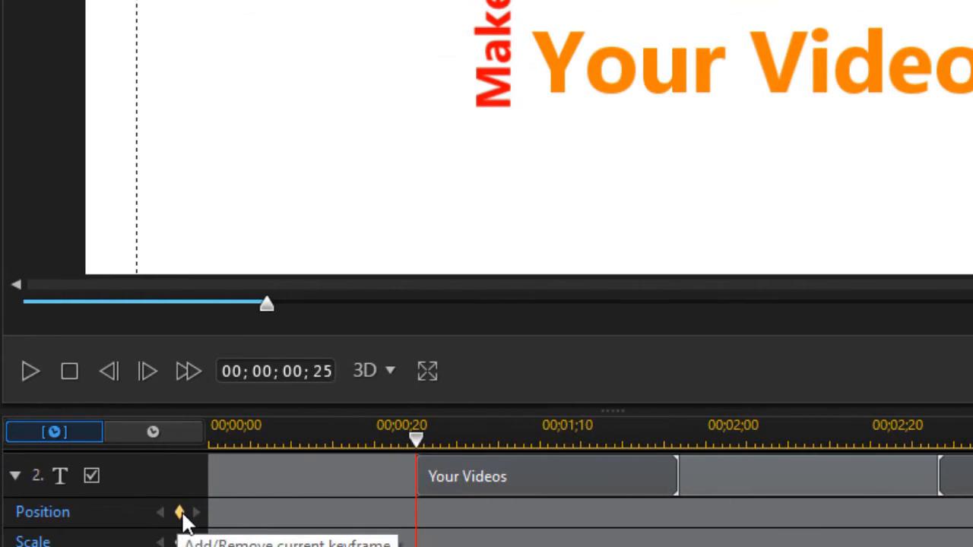
{"action": "left_click", "coordinate": [180, 513]}
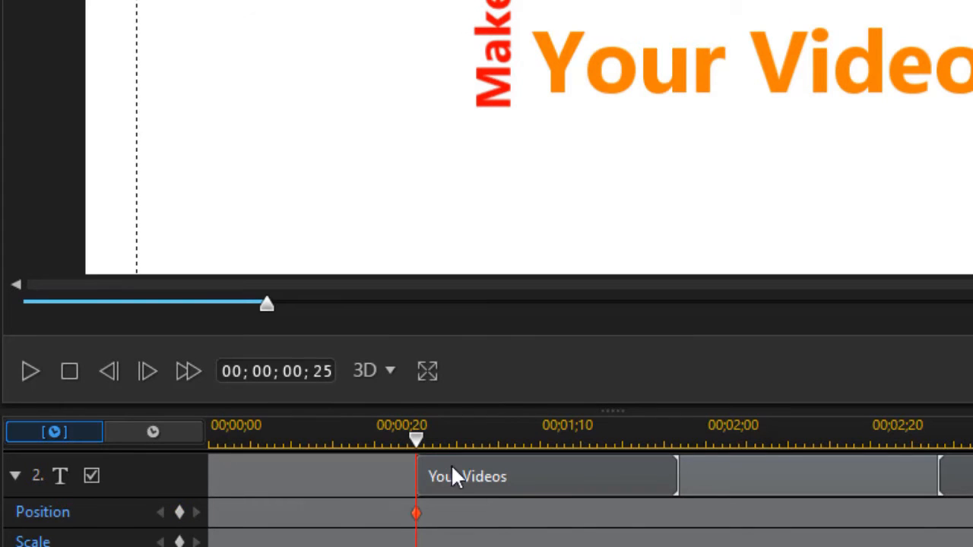
{"action": "left_click_drag", "start_coordinate": [421, 456], "coordinate": [638, 465]}
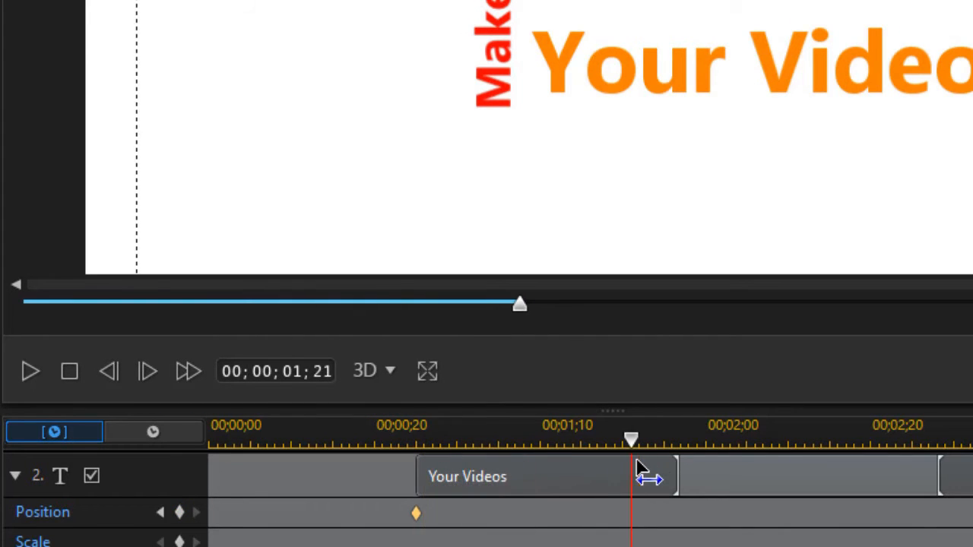
{"action": "left_click", "coordinate": [181, 514]}
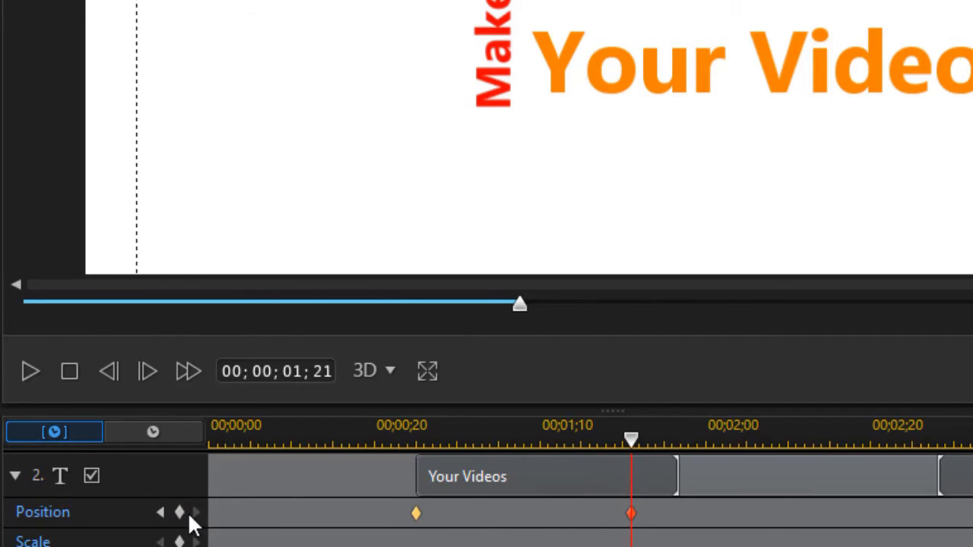
Step: At the 00;00;00;25 position keyframe, move "Your Videos" straight left until most of the text lies across and beyond the upright "Make"
{"action": "left_click", "coordinate": [160, 514]}
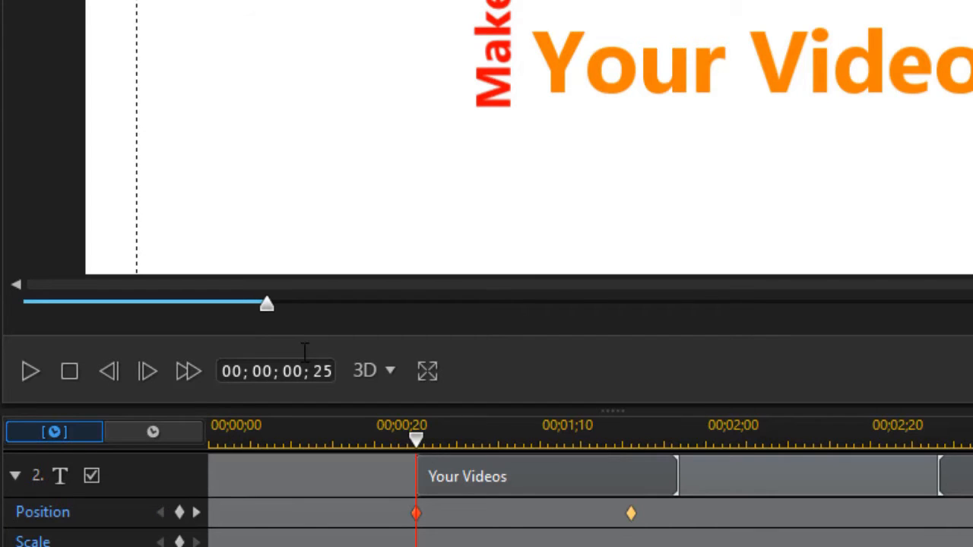
{"action": "left_click", "coordinate": [665, 55]}
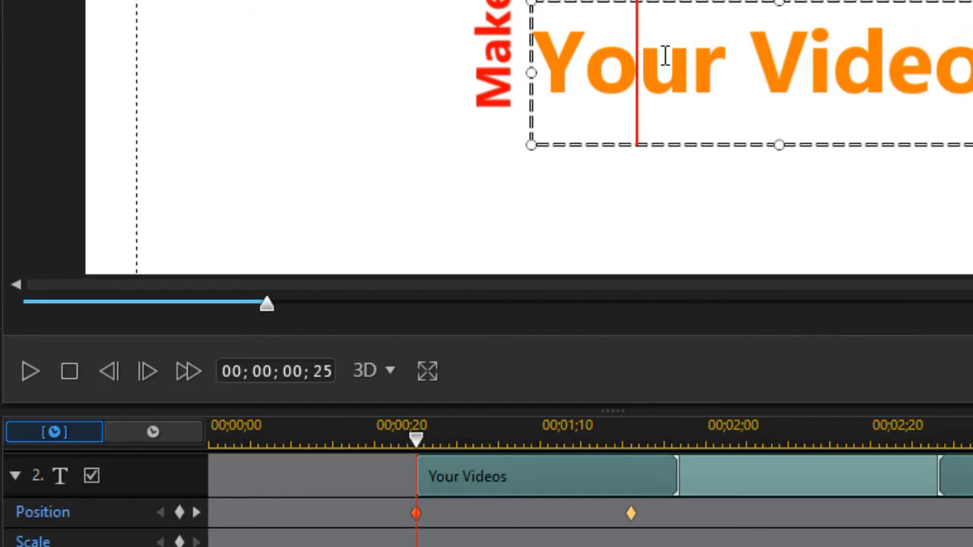
{"action": "key", "text": "Left"}
{"action": "left_click", "coordinate": [639, 193]}
{"action": "key", "text": "Left"}
{"action": "key", "text": "Left"}
{"action": "key", "text": "Left"}
{"action": "key", "text": "Left"}
{"action": "key", "text": "Left"}
{"action": "key", "text": "Left"}
{"action": "key", "text": "Left"}
{"action": "key", "text": "Left"}
{"action": "key", "text": "Left"}
{"action": "key", "text": "Left"}
{"action": "key", "text": "Left"}
{"action": "key", "text": "Left"}
{"action": "key", "text": "Left"}
{"action": "key", "text": "Left"}
{"action": "key", "text": "Left"}
{"action": "key", "text": "Left"}
{"action": "key", "text": "Left"}
{"action": "key", "text": "Left"}
{"action": "key", "text": "Left"}
{"action": "key", "text": "Left"}
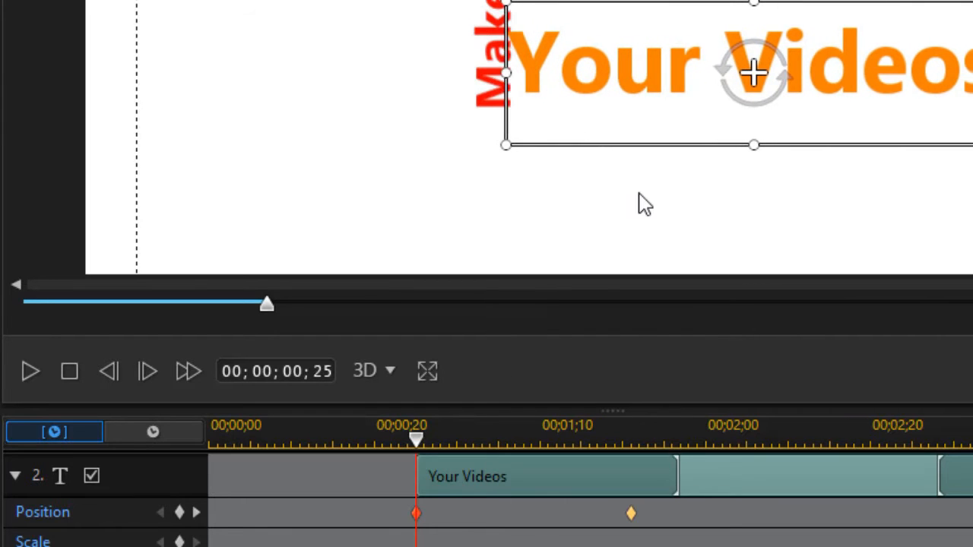
{"action": "key", "text": "Left"}
{"action": "key", "text": "Left"}
{"action": "key", "text": "Left"}
{"action": "key", "text": "Left"}
{"action": "key", "text": "Left"}
{"action": "key", "text": "Left"}
{"action": "key", "text": "Left"}
{"action": "key", "text": "Left"}
{"action": "key", "text": "Left"}
{"action": "key", "text": "Left"}
{"action": "key", "text": "Left"}
{"action": "key", "text": "Left"}
{"action": "key", "text": "Left"}
{"action": "key", "text": "Left"}
{"action": "key", "text": "Left"}
{"action": "key", "text": "Left"}
{"action": "key", "text": "Left"}
{"action": "key", "text": "Left"}
{"action": "key", "text": "Left"}
{"action": "key", "text": "Left"}
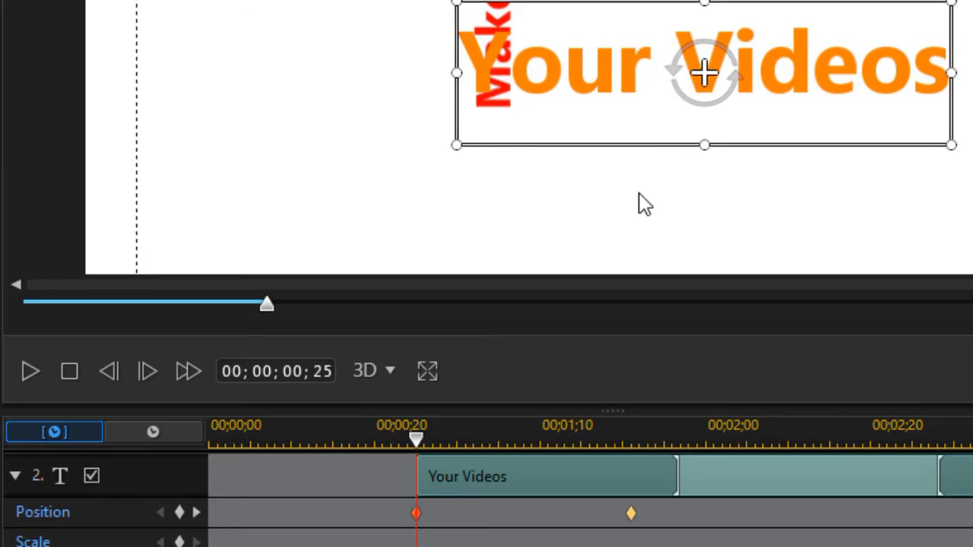
{"action": "key", "text": "Left"}
{"action": "key", "text": "Left"}
{"action": "key", "text": "Left"}
{"action": "key", "text": "Left"}
{"action": "key", "text": "Left"}
{"action": "key", "text": "Left"}
{"action": "key", "text": "Left"}
{"action": "key", "text": "Left"}
{"action": "key", "text": "Left"}
{"action": "key", "text": "Left"}
{"action": "key", "text": "Left"}
{"action": "key", "text": "Left"}
{"action": "key", "text": "Left"}
{"action": "key", "text": "Left"}
{"action": "key", "text": "Left"}
{"action": "key", "text": "Left"}
{"action": "key", "text": "Left"}
{"action": "key", "text": "Left"}
{"action": "key", "text": "Left"}
{"action": "key", "text": "Left"}
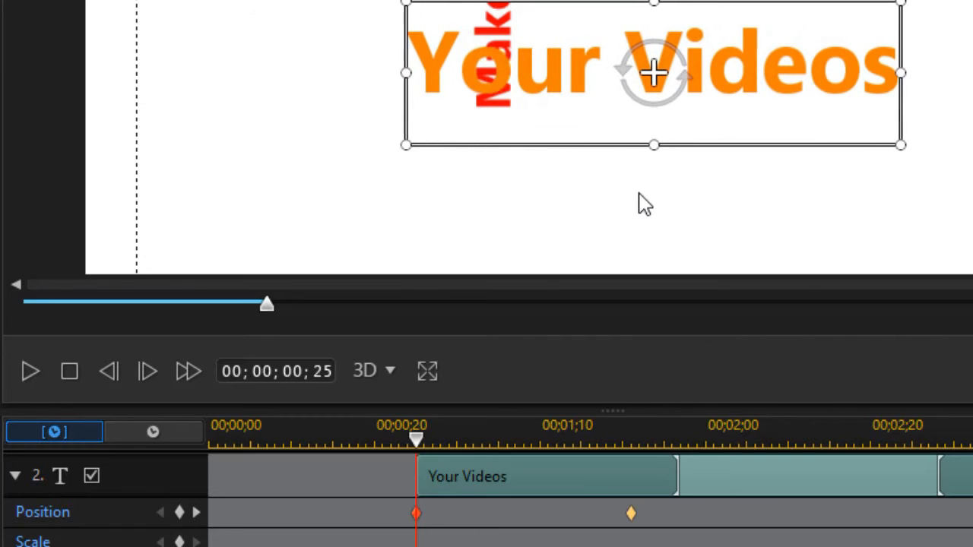
{"action": "key", "text": "Left"}
{"action": "key", "text": "Left"}
{"action": "key", "text": "Left"}
{"action": "key", "text": "Left"}
{"action": "key", "text": "Left"}
{"action": "key", "text": "Left"}
{"action": "key", "text": "Left"}
{"action": "key", "text": "Left"}
{"action": "key", "text": "Left"}
{"action": "key", "text": "Left"}
{"action": "key", "text": "Left"}
{"action": "key", "text": "Left"}
{"action": "key", "text": "Left"}
{"action": "key", "text": "Left"}
{"action": "key", "text": "Left"}
{"action": "key", "text": "Left"}
{"action": "key", "text": "Left"}
{"action": "key", "text": "Left"}
{"action": "key", "text": "Left"}
{"action": "key", "text": "Left"}
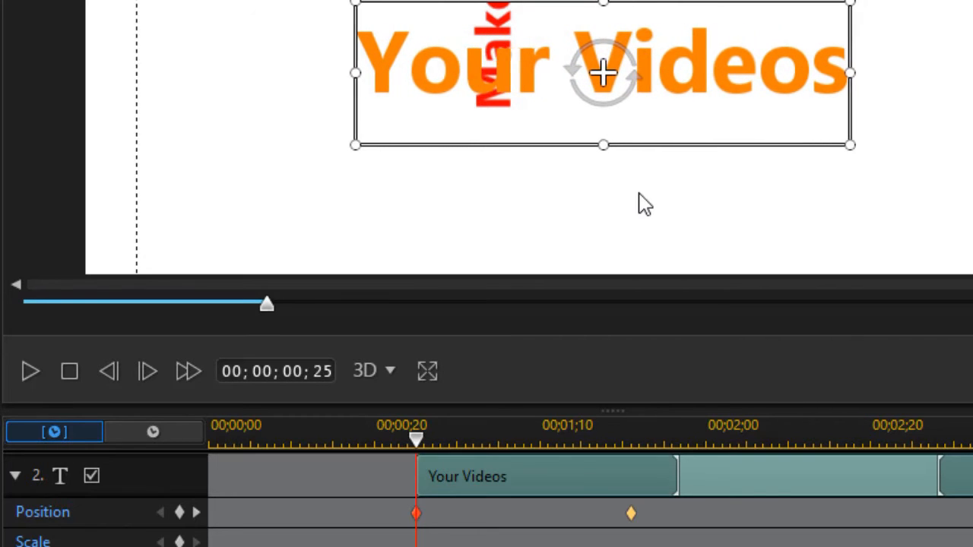
{"action": "key", "text": "Left"}
{"action": "key", "text": "Left"}
{"action": "key", "text": "Left"}
{"action": "key", "text": "Left"}
{"action": "key", "text": "Left"}
{"action": "key", "text": "Left"}
{"action": "key", "text": "Left"}
{"action": "key", "text": "Left"}
{"action": "key", "text": "Left"}
{"action": "key", "text": "Left"}
{"action": "key", "text": "Left"}
{"action": "key", "text": "Left"}
{"action": "key", "text": "Left"}
{"action": "key", "text": "Left"}
{"action": "key", "text": "Left"}
{"action": "key", "text": "Left"}
{"action": "key", "text": "Left"}
{"action": "key", "text": "Left"}
{"action": "key", "text": "Left"}
{"action": "key", "text": "Left"}
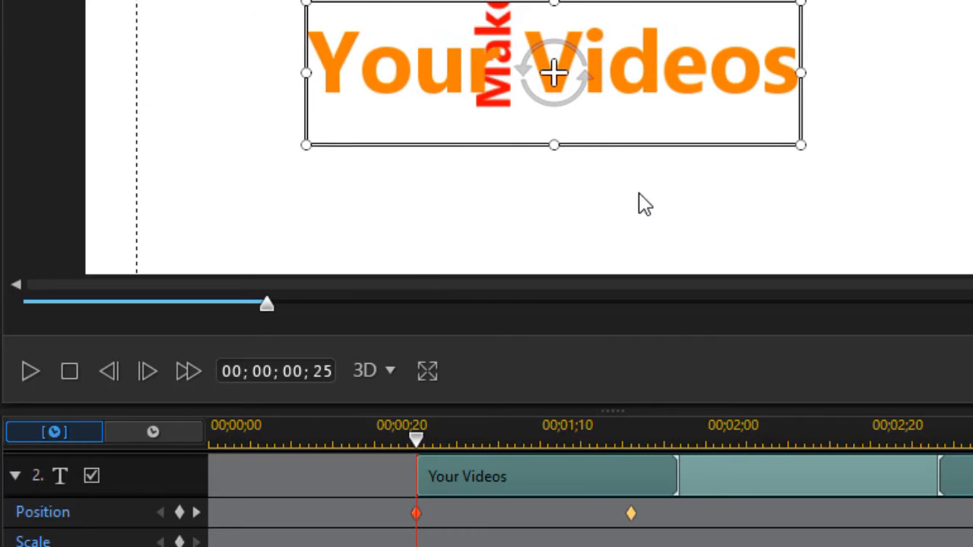
{"action": "key", "text": "Left"}
{"action": "key", "text": "Left"}
{"action": "key", "text": "Left"}
{"action": "key", "text": "Left"}
{"action": "key", "text": "Left"}
{"action": "key", "text": "Left"}
{"action": "key", "text": "Left"}
{"action": "key", "text": "Left"}
{"action": "key", "text": "Left"}
{"action": "key", "text": "Left"}
{"action": "key", "text": "Left"}
{"action": "key", "text": "Left"}
{"action": "key", "text": "Left"}
{"action": "key", "text": "Left"}
{"action": "key", "text": "Left"}
{"action": "key", "text": "Left"}
{"action": "key", "text": "Left"}
{"action": "key", "text": "Left"}
{"action": "key", "text": "Left"}
{"action": "key", "text": "Left"}
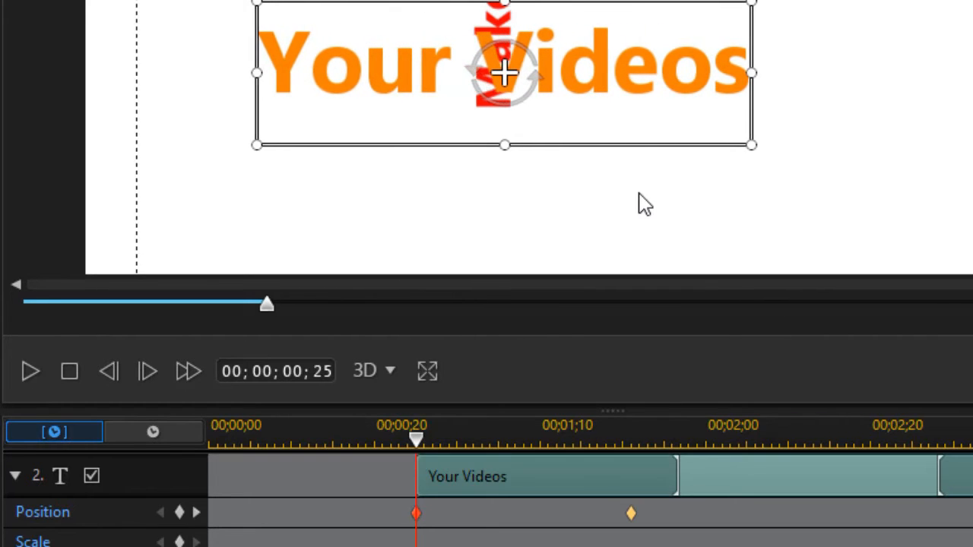
{"action": "key", "text": "Left"}
{"action": "key", "text": "Left"}
{"action": "key", "text": "Left"}
{"action": "key", "text": "Left"}
{"action": "key", "text": "Left"}
{"action": "key", "text": "Left"}
{"action": "key", "text": "Left"}
{"action": "key", "text": "Left"}
{"action": "key", "text": "Left"}
{"action": "key", "text": "Left"}
{"action": "key", "text": "Left"}
{"action": "key", "text": "Left"}
{"action": "key", "text": "Left"}
{"action": "key", "text": "Left"}
{"action": "key", "text": "Left"}
{"action": "key", "text": "Left"}
{"action": "key", "text": "Left"}
{"action": "key", "text": "Left"}
{"action": "key", "text": "Left"}
{"action": "key", "text": "Left"}
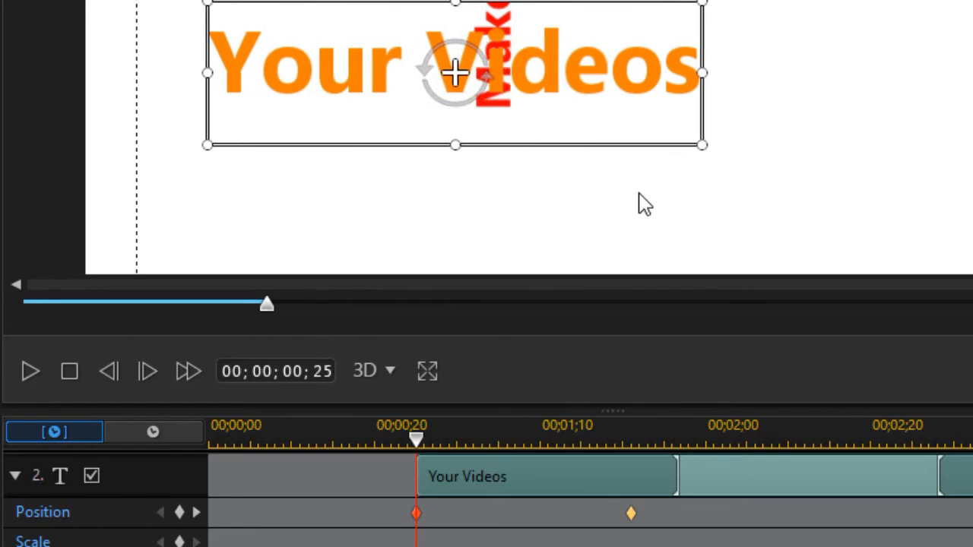
Step: Move "Your Videos" further straight left at the 00;00;00;25 position keyframe until only its final letter overlaps the upright "Make"
{"action": "key", "text": "Left"}
{"action": "key", "text": "Left"}
{"action": "key", "text": "Left"}
{"action": "key", "text": "Left"}
{"action": "key", "text": "Left"}
{"action": "key", "text": "Left"}
{"action": "key", "text": "Left"}
{"action": "key", "text": "Left"}
{"action": "key", "text": "Left"}
{"action": "key", "text": "Left"}
{"action": "key", "text": "Left"}
{"action": "key", "text": "Left"}
{"action": "key", "text": "Left"}
{"action": "key", "text": "Left"}
{"action": "key", "text": "Left"}
{"action": "key", "text": "Left"}
{"action": "key", "text": "Left"}
{"action": "key", "text": "Left"}
{"action": "key", "text": "Left"}
{"action": "key", "text": "Left"}
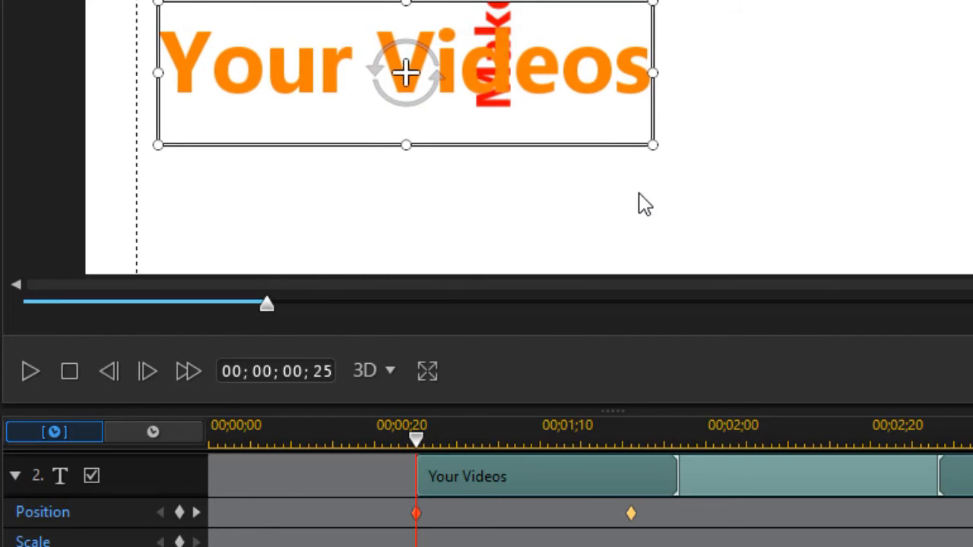
{"action": "key", "text": "Left"}
{"action": "key", "text": "Left"}
{"action": "key", "text": "Left"}
{"action": "key", "text": "Left"}
{"action": "key", "text": "Left"}
{"action": "key", "text": "Left"}
{"action": "key", "text": "Left"}
{"action": "key", "text": "Left"}
{"action": "key", "text": "Left"}
{"action": "key", "text": "Left"}
{"action": "key", "text": "Left"}
{"action": "key", "text": "Left"}
{"action": "key", "text": "Left"}
{"action": "key", "text": "Left"}
{"action": "key", "text": "Left"}
{"action": "key", "text": "Left"}
{"action": "key", "text": "Left"}
{"action": "key", "text": "Left"}
{"action": "key", "text": "Left"}
{"action": "key", "text": "Left"}
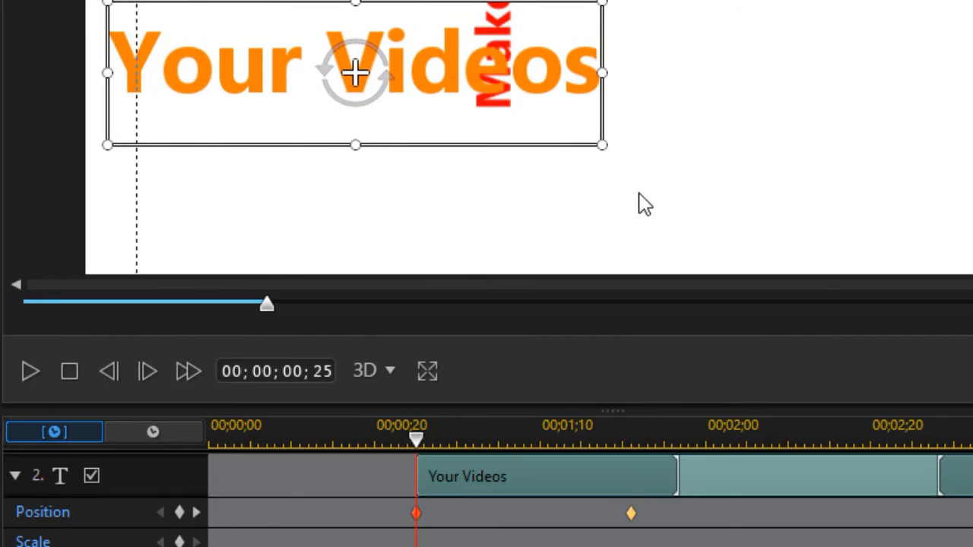
{"action": "key", "text": "Left"}
{"action": "key", "text": "Left"}
{"action": "key", "text": "Left"}
{"action": "key", "text": "Left"}
{"action": "key", "text": "Left"}
{"action": "key", "text": "Left"}
{"action": "key", "text": "Left"}
{"action": "key", "text": "Left"}
{"action": "key", "text": "Left"}
{"action": "key", "text": "Left"}
{"action": "key", "text": "Left"}
{"action": "key", "text": "Left"}
{"action": "key", "text": "Left"}
{"action": "key", "text": "Left"}
{"action": "key", "text": "Left"}
{"action": "key", "text": "Left"}
{"action": "key", "text": "Left"}
{"action": "key", "text": "Left"}
{"action": "key", "text": "Left"}
{"action": "key", "text": "Left"}
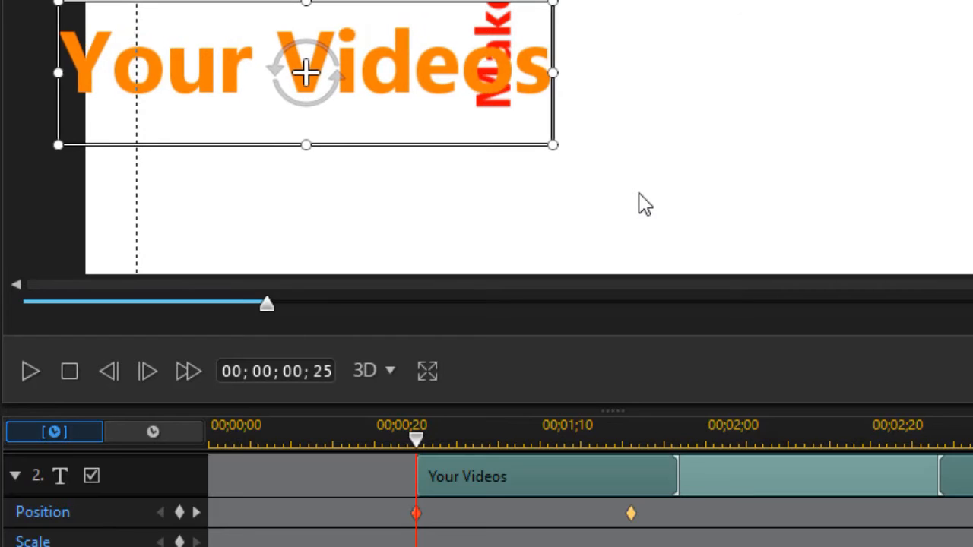
{"action": "key", "text": "Left"}
{"action": "key", "text": "Left"}
{"action": "key", "text": "Left"}
{"action": "key", "text": "Left"}
{"action": "key", "text": "Left"}
{"action": "key", "text": "Left"}
{"action": "key", "text": "Left"}
{"action": "key", "text": "Left"}
{"action": "key", "text": "Left"}
{"action": "key", "text": "Left"}
{"action": "key", "text": "Left"}
{"action": "key", "text": "Left"}
{"action": "key", "text": "Left"}
{"action": "key", "text": "Left"}
{"action": "key", "text": "Left"}
{"action": "key", "text": "Left"}
{"action": "key", "text": "Left"}
{"action": "key", "text": "Left"}
{"action": "key", "text": "Left"}
{"action": "key", "text": "Left"}
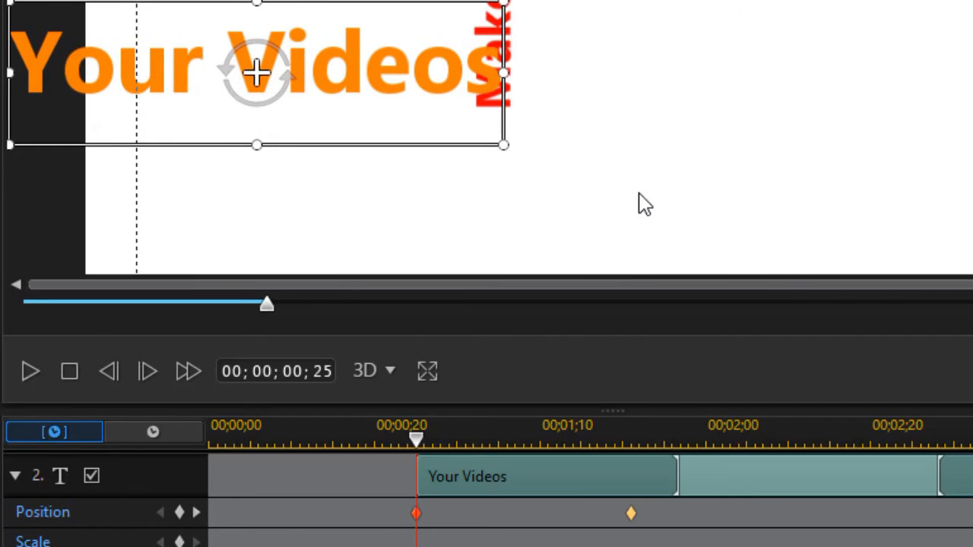
{"action": "key", "text": "Left"}
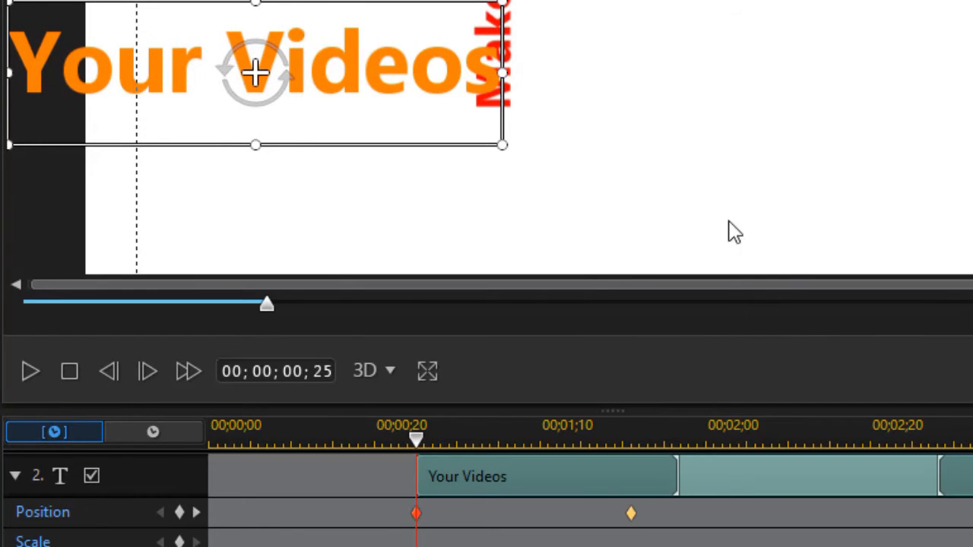
Step: Play the title animation from the beginning to review how "Your Videos" slides past "Make", then stop playback
{"action": "left_click_drag", "start_coordinate": [417, 441], "coordinate": [36, 435]}
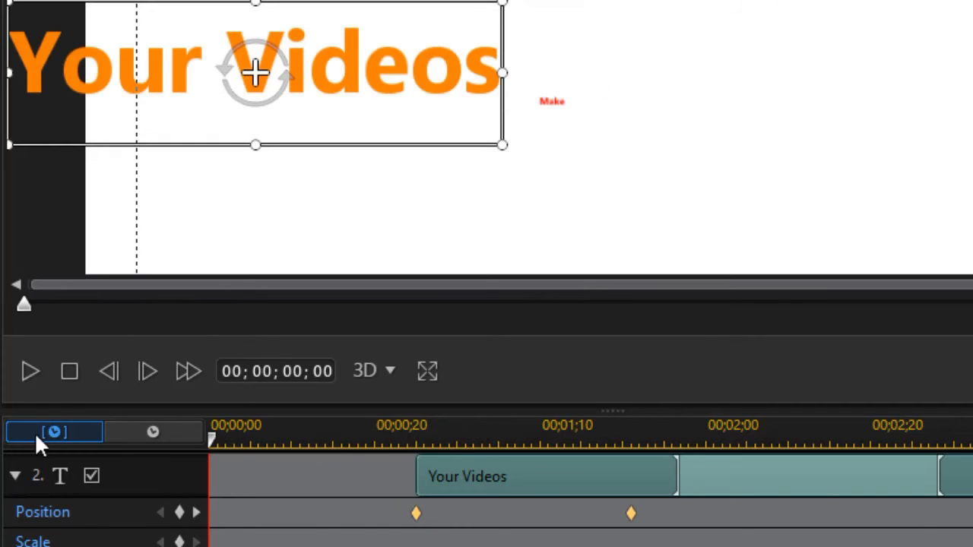
{"action": "left_click", "coordinate": [33, 365]}
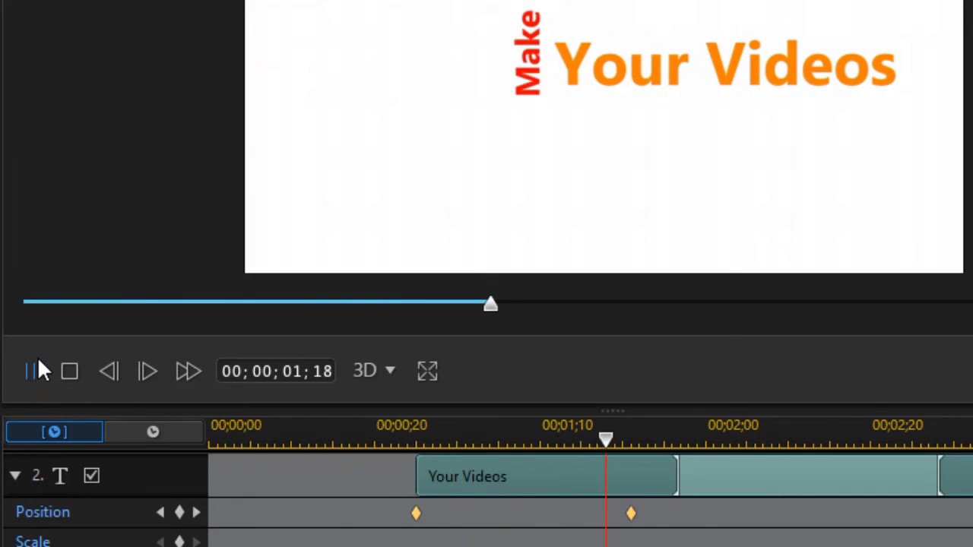
{"action": "left_click", "coordinate": [71, 368]}
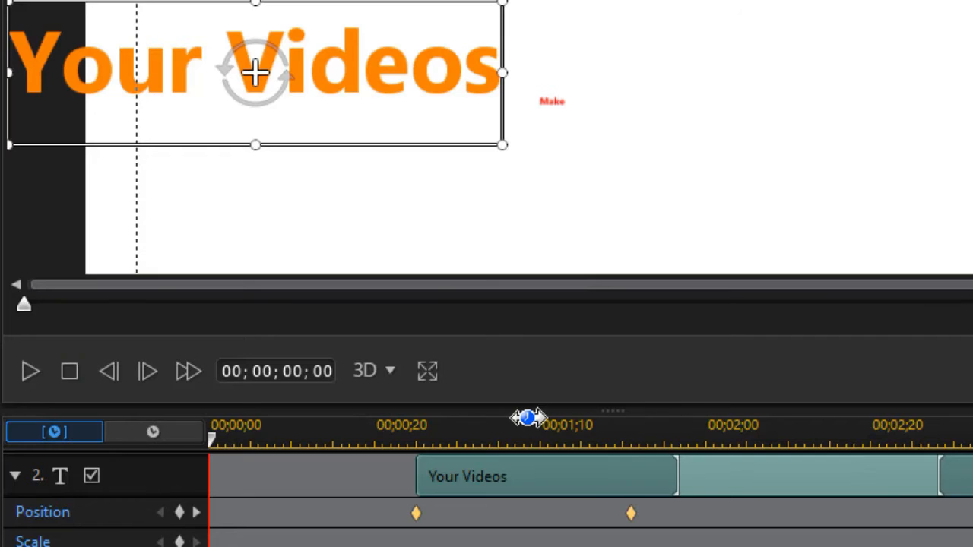
Step: Turn on the Title Reveal Mask for "Your Videos" with the playhead at 00;00;01;08
{"action": "left_click", "coordinate": [523, 424]}
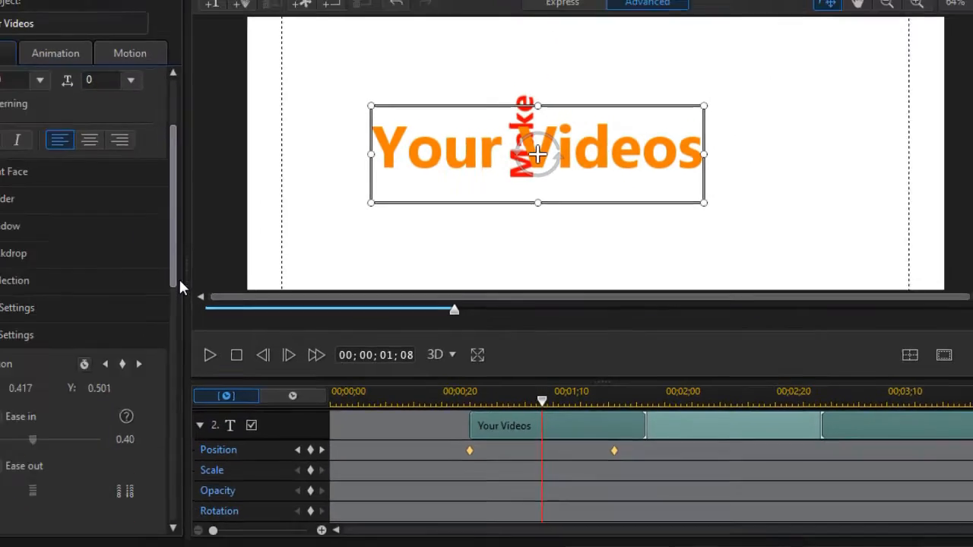
{"action": "left_click_drag", "start_coordinate": [177, 279], "coordinate": [214, 501]}
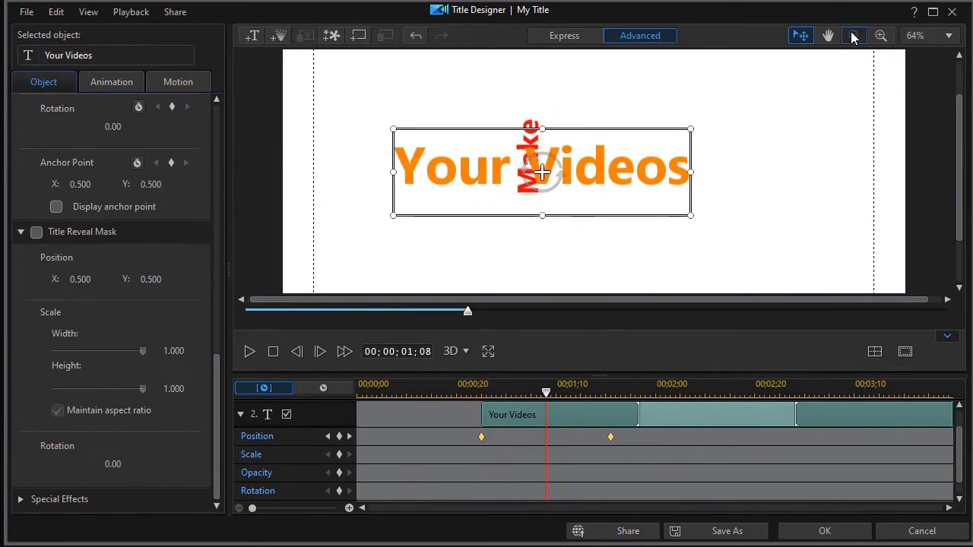
{"action": "left_click", "coordinate": [853, 36]}
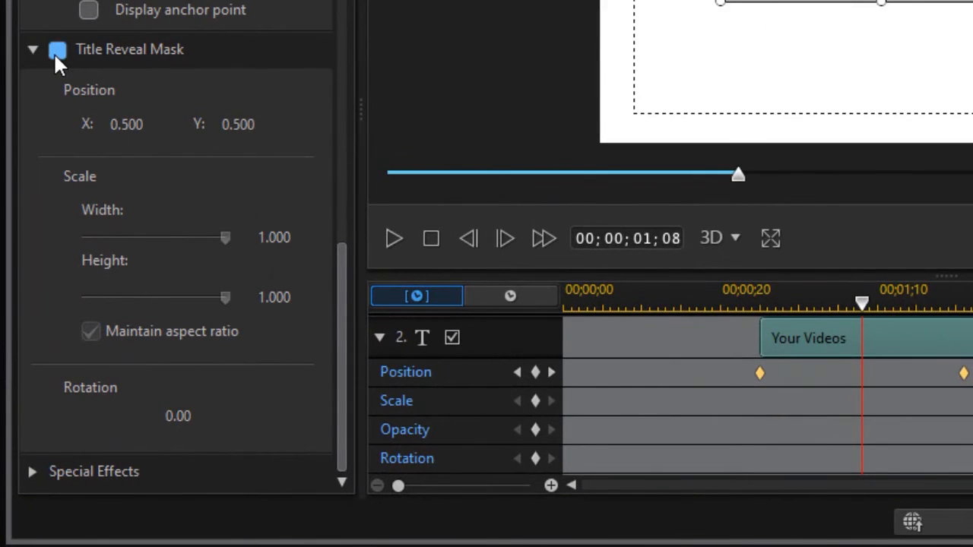
{"action": "left_click", "coordinate": [57, 50]}
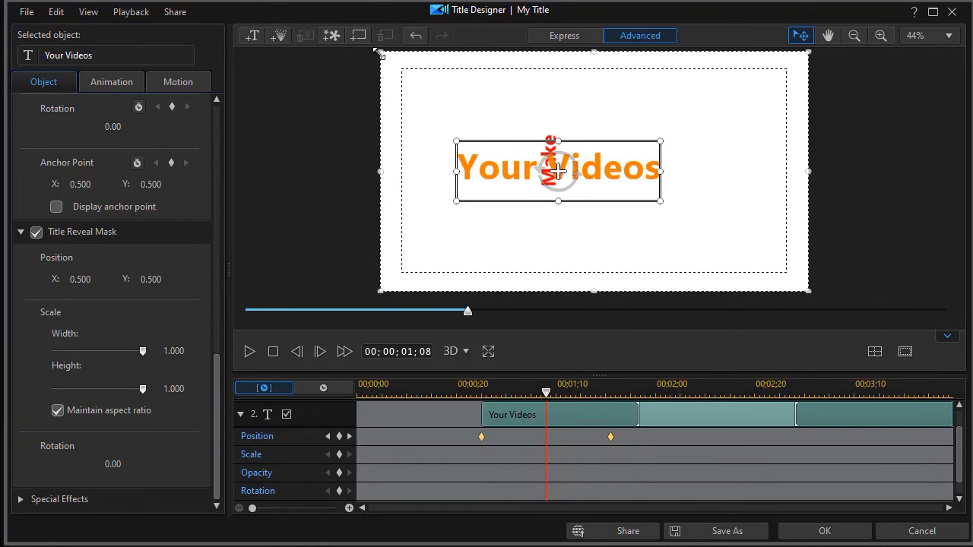
Step: Resize the reveal mask to width 0.632 and height 0.309 without a fixed aspect ratio, and place it at X 0.734, Y 0.503
{"action": "left_click_drag", "start_coordinate": [381, 53], "coordinate": [536, 136]}
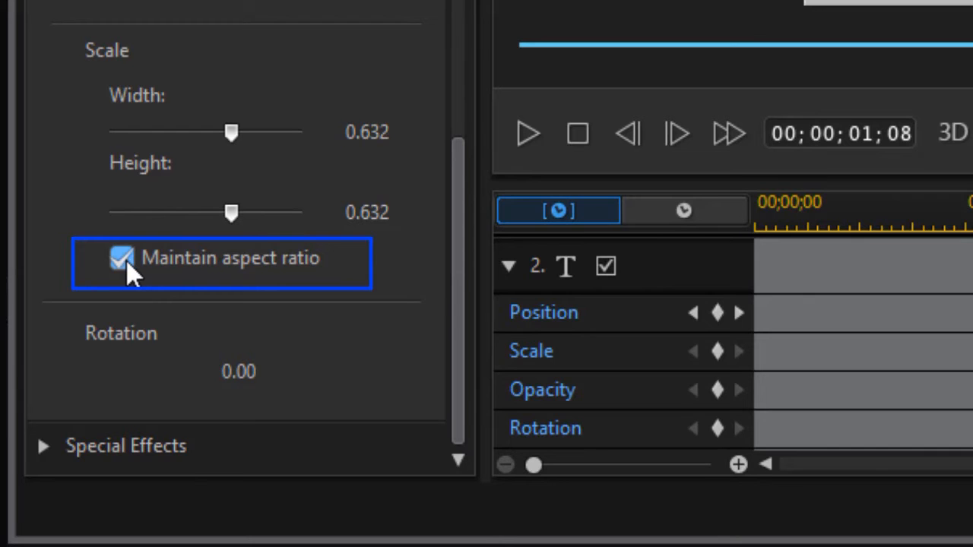
{"action": "left_click", "coordinate": [129, 260]}
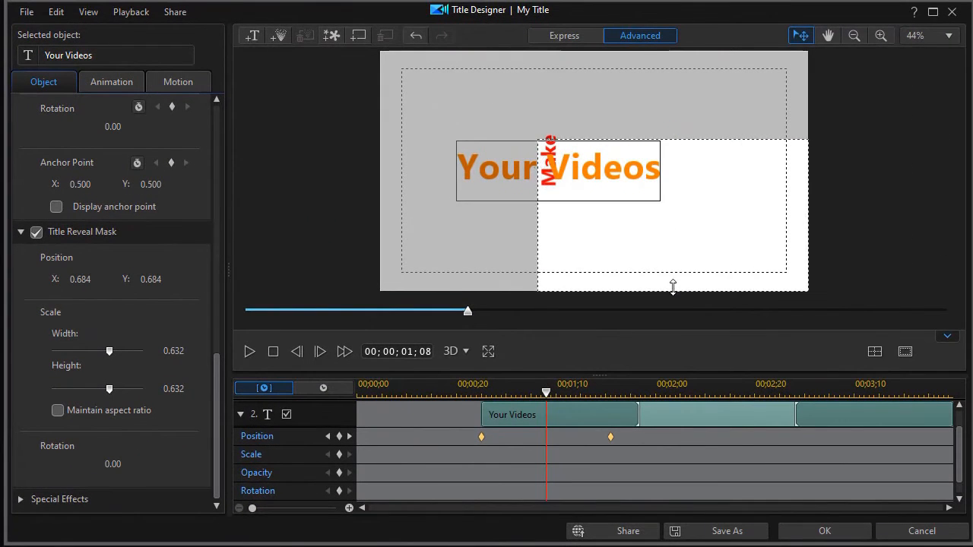
{"action": "left_click_drag", "start_coordinate": [673, 282], "coordinate": [657, 220]}
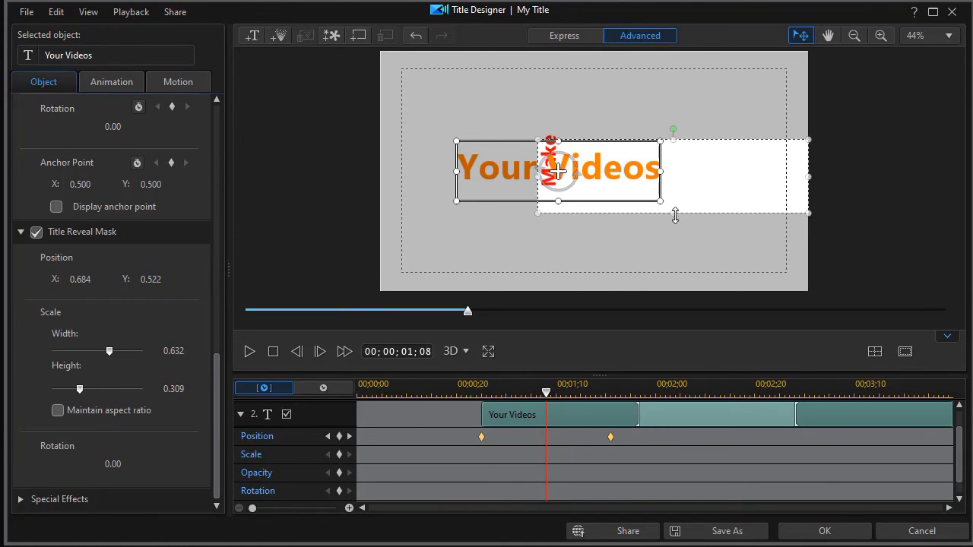
{"action": "mouse_move", "coordinate": [684, 144]}
{"action": "left_mouse_down"}
{"action": "mouse_move", "coordinate": [706, 135]}
{"action": "mouse_move", "coordinate": [698, 136]}
{"action": "left_mouse_up"}
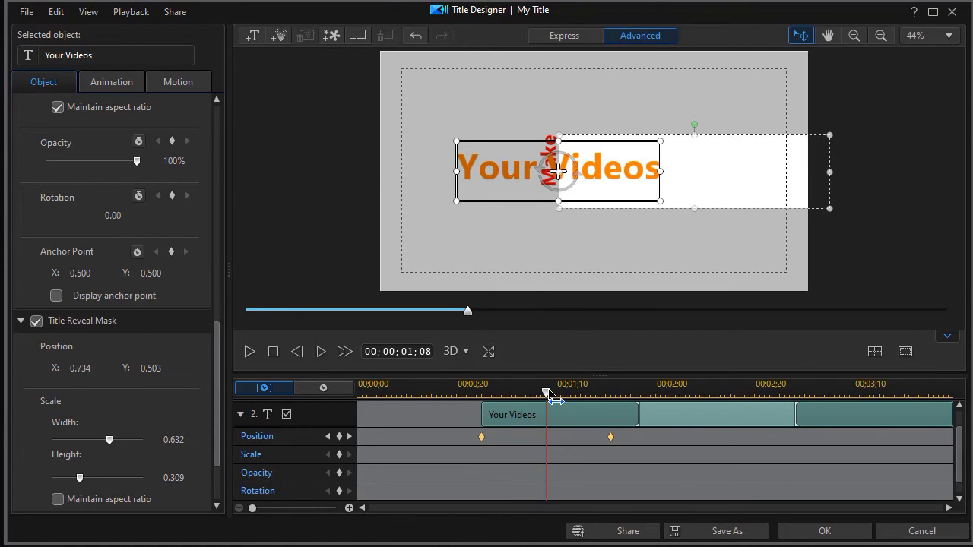
Step: Preview the masked title from the beginning and accept the changes to return to the project timeline
{"action": "left_click_drag", "start_coordinate": [544, 395], "coordinate": [191, 412]}
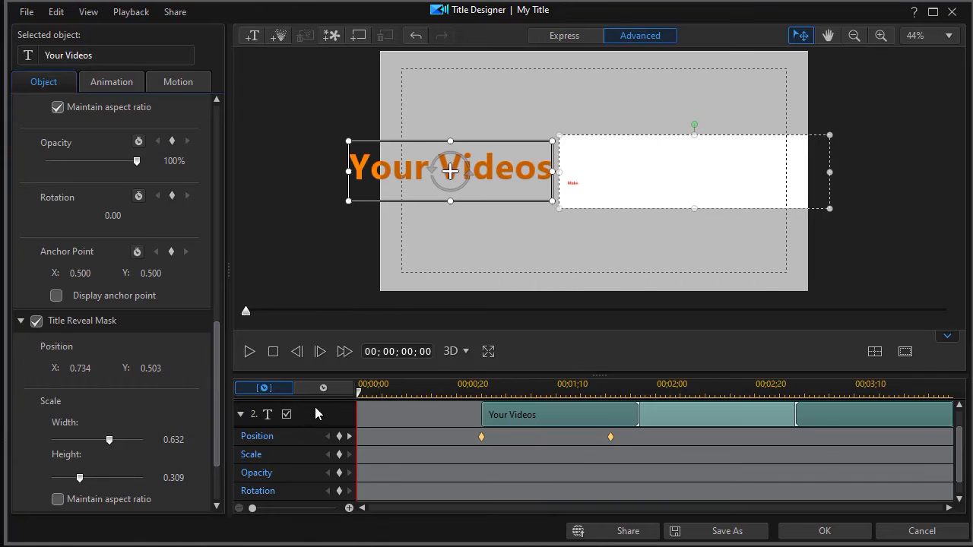
{"action": "left_click", "coordinate": [250, 352]}
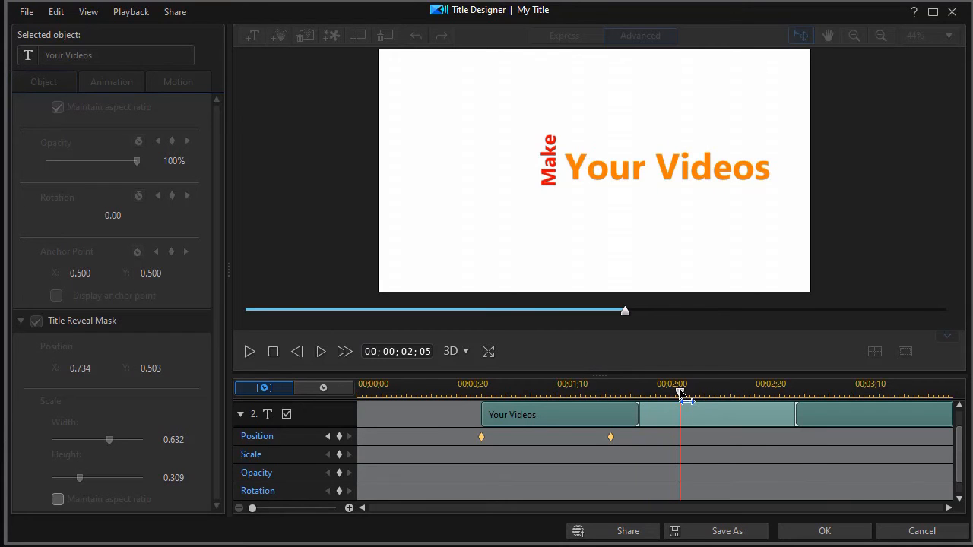
{"action": "left_click", "coordinate": [825, 533]}
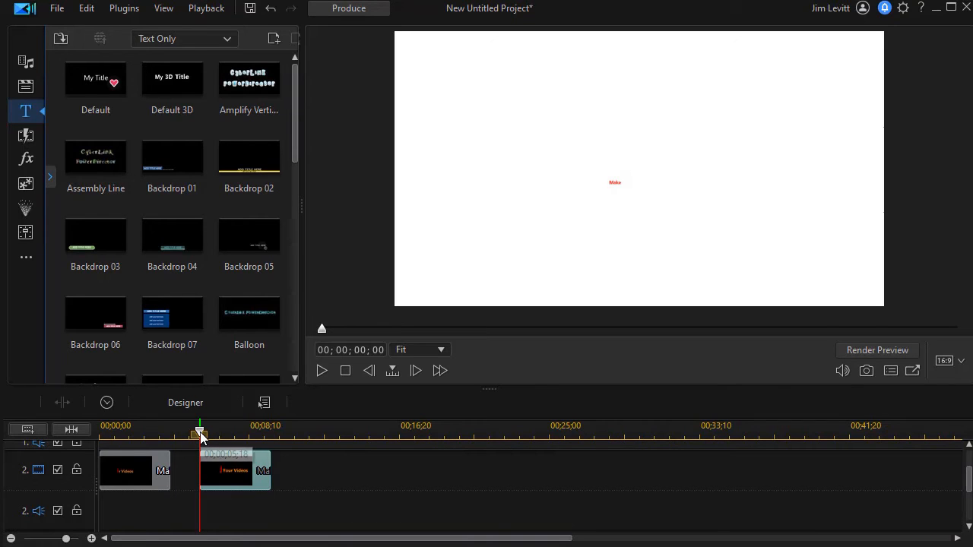
Step: Save the second title's frame with the complete "Make Your Videos" text as the image xyz.jpg and show the media library
{"action": "left_click_drag", "start_coordinate": [201, 447], "coordinate": [256, 456]}
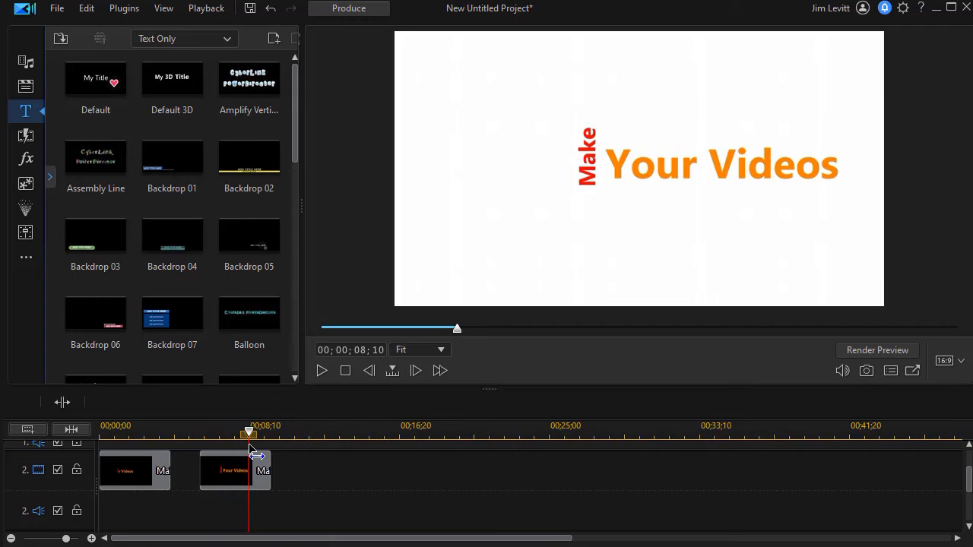
{"action": "left_click", "coordinate": [256, 456]}
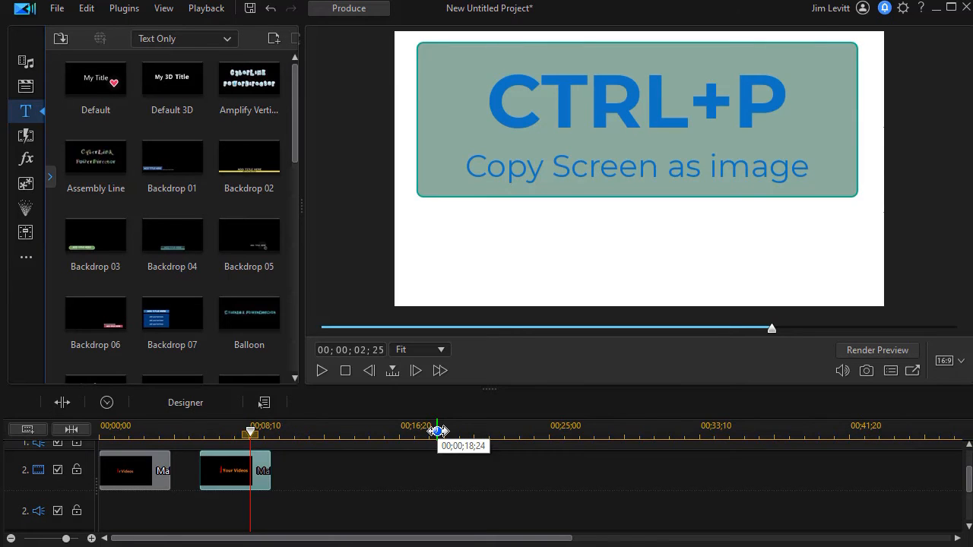
{"action": "key", "text": "ctrl+p"}
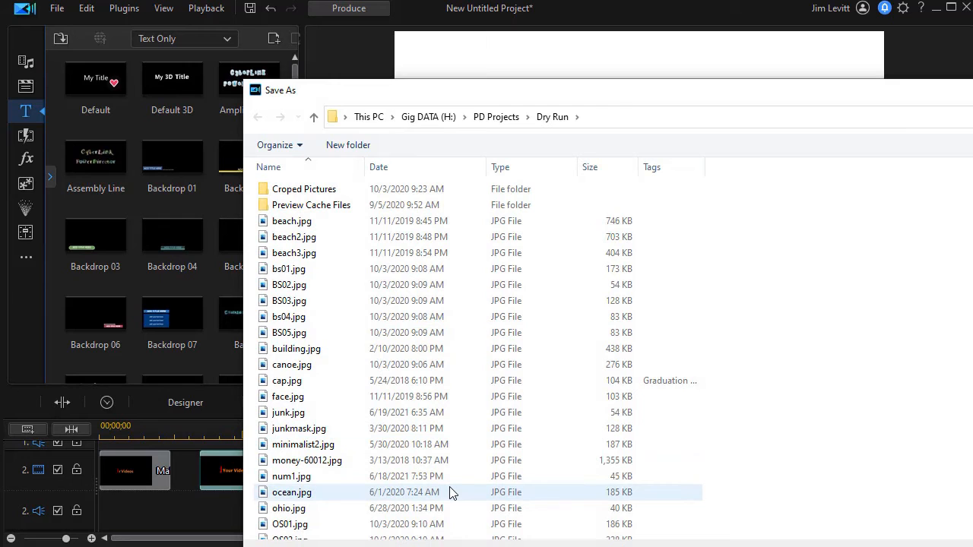
{"action": "key", "text": "Return"}
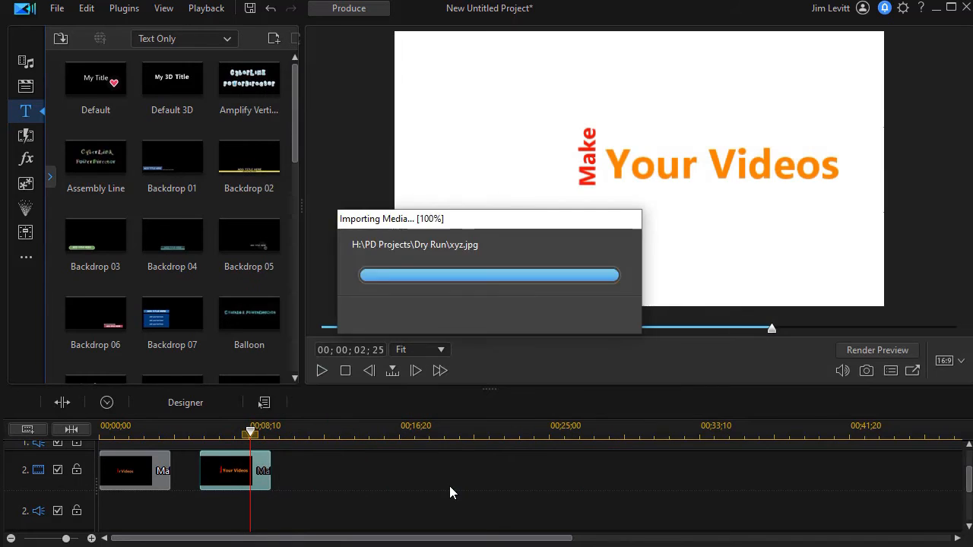
{"action": "left_click", "coordinate": [25, 64]}
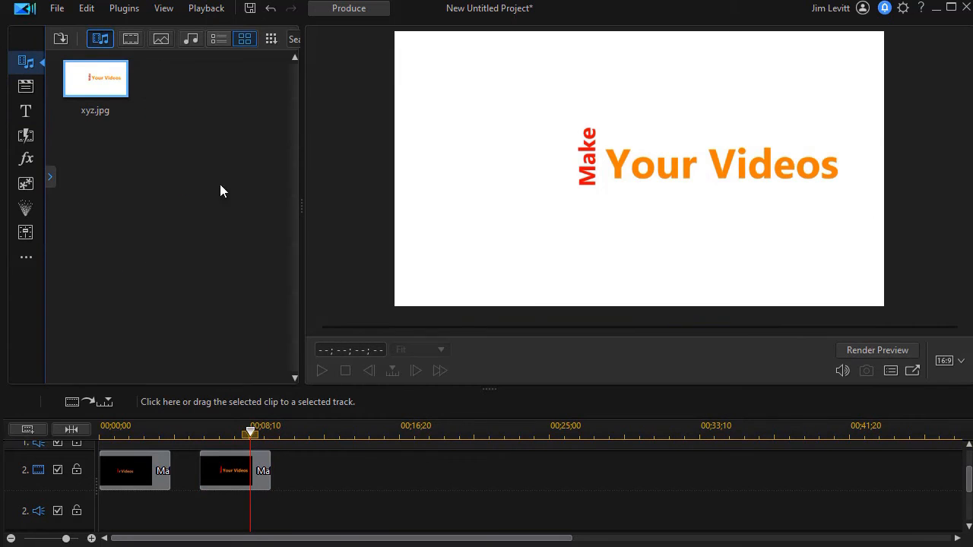
Step: Split the second title at the playhead, delete its remaining end, and place xyz.jpg on track 3 at the cut point
{"action": "left_click", "coordinate": [260, 482]}
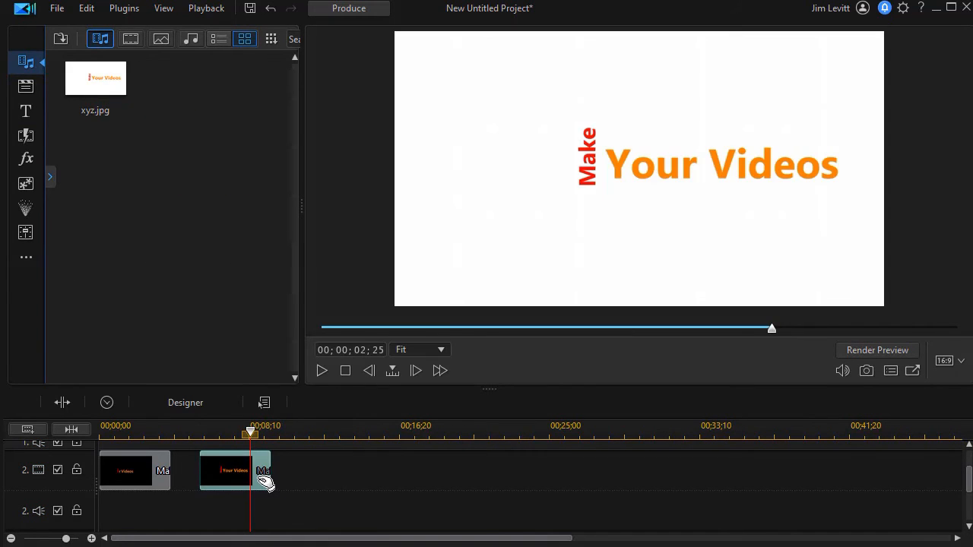
{"action": "key", "text": "ctrl+t"}
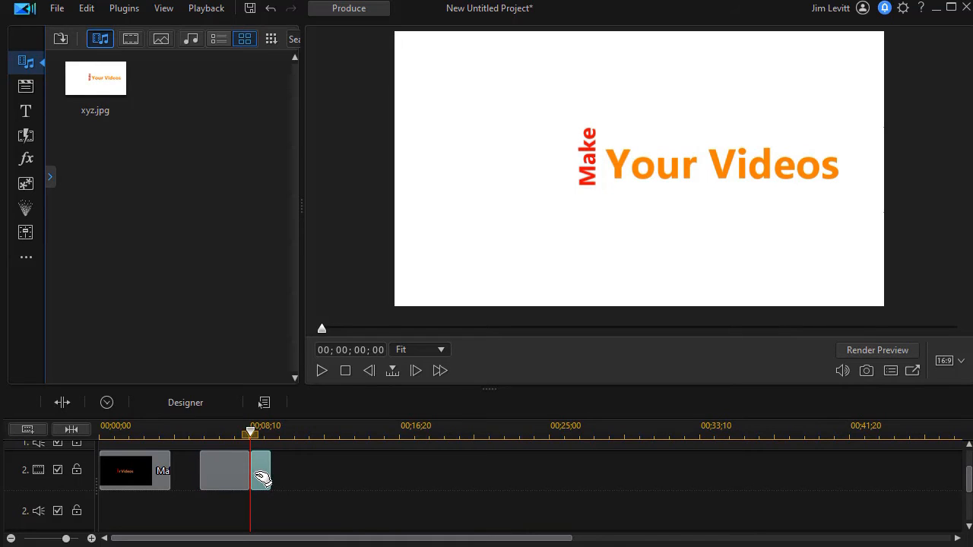
{"action": "key", "text": "Delete"}
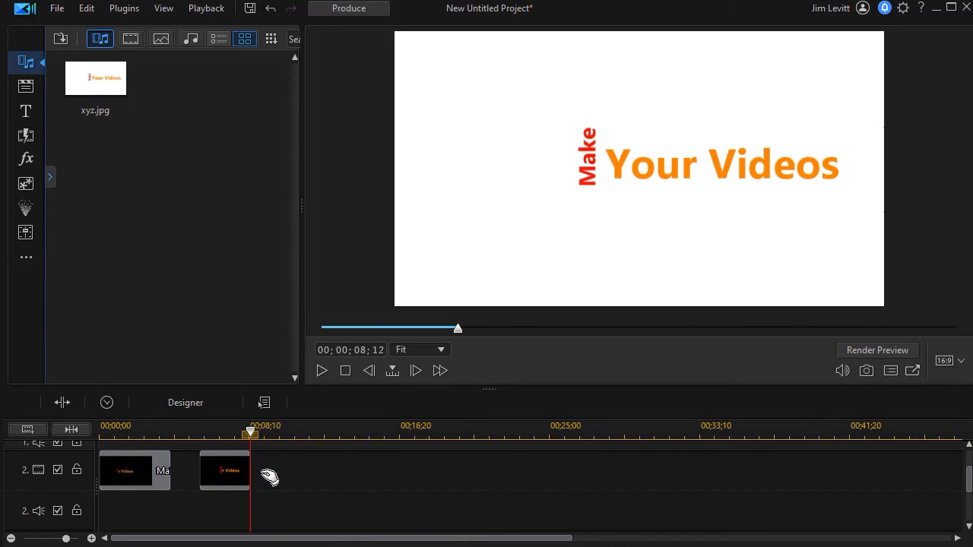
{"action": "left_click_drag", "start_coordinate": [90, 82], "coordinate": [252, 491]}
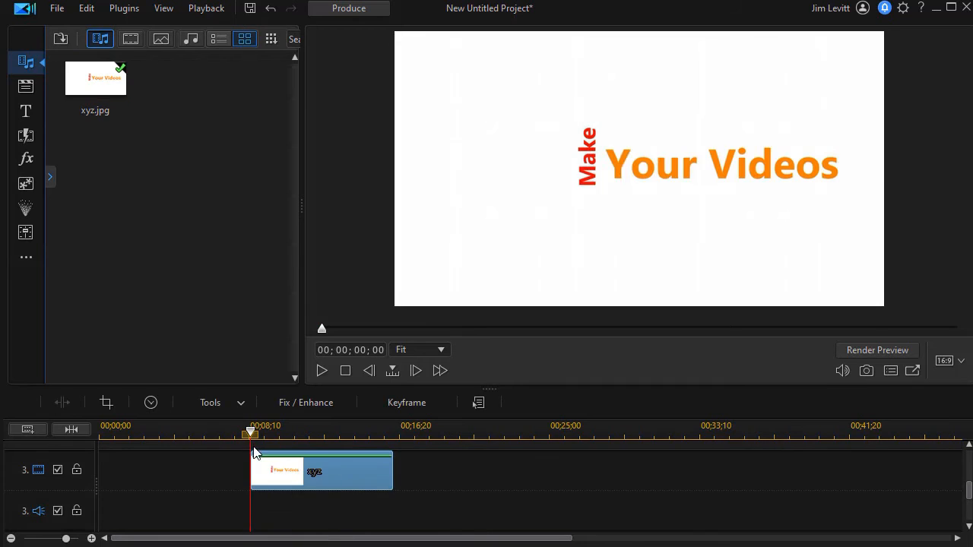
Step: Crop the xyz image in freeform to a narrow full-width band just above and below the "Make Your Videos" text
{"action": "left_click_drag", "start_coordinate": [252, 445], "coordinate": [202, 443]}
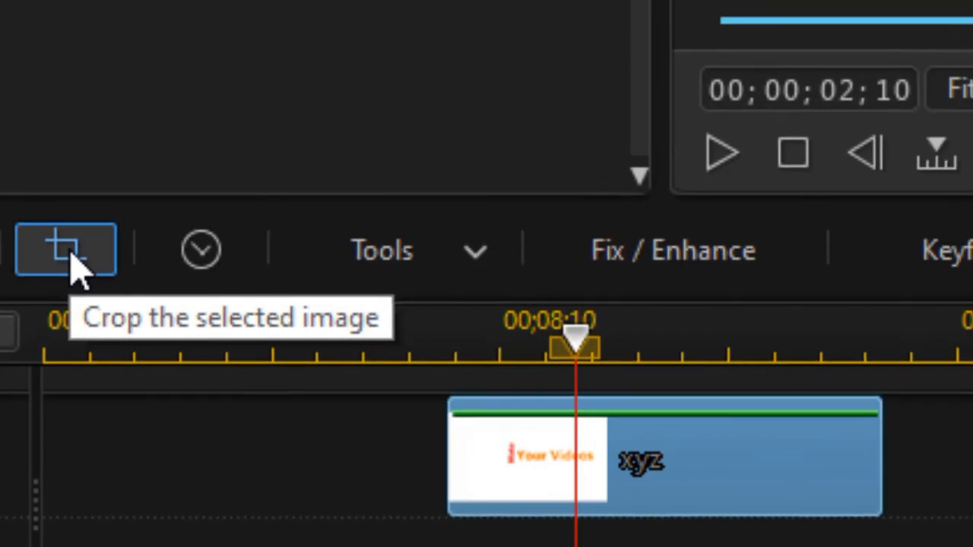
{"action": "left_click", "coordinate": [82, 249]}
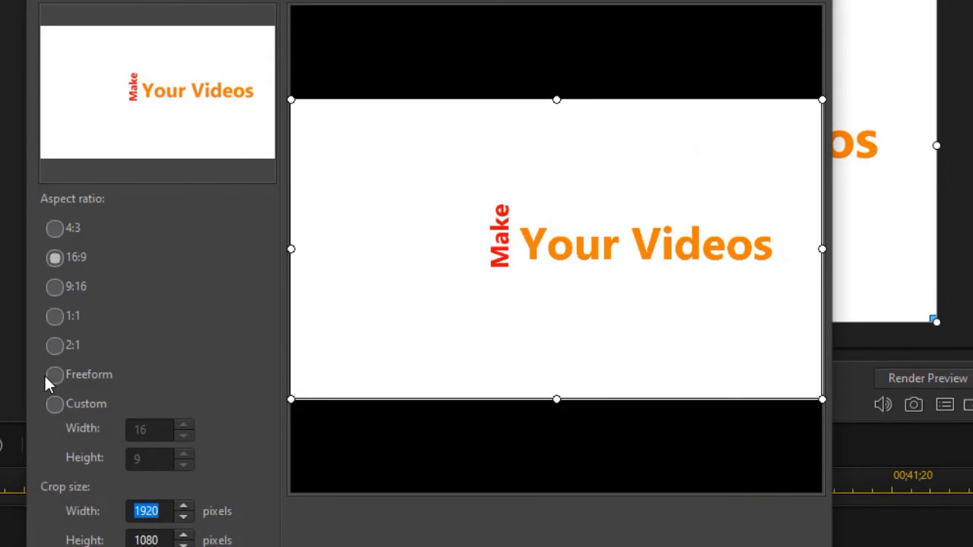
{"action": "left_click", "coordinate": [55, 374]}
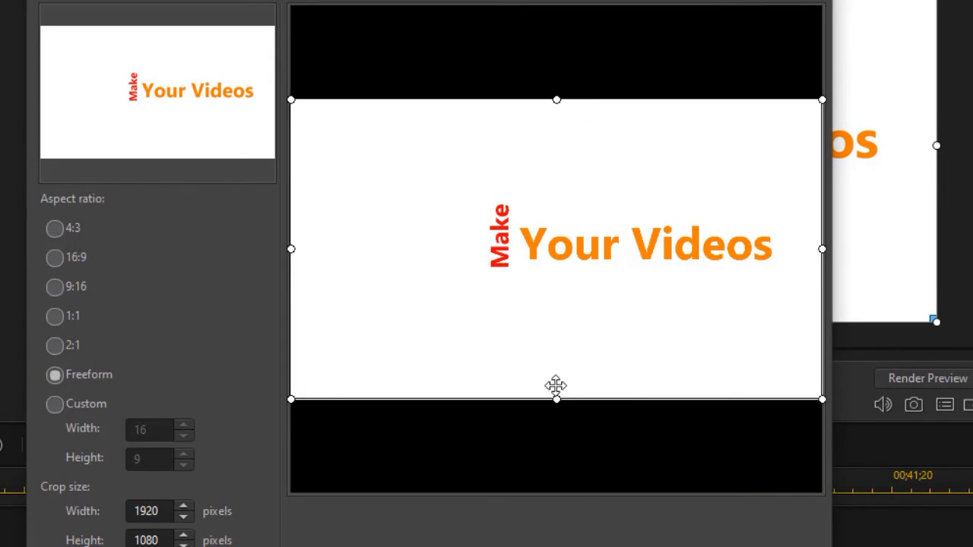
{"action": "left_click_drag", "start_coordinate": [555, 396], "coordinate": [535, 269]}
{"action": "left_click_drag", "start_coordinate": [555, 98], "coordinate": [544, 202]}
{"action": "key", "text": "Return"}
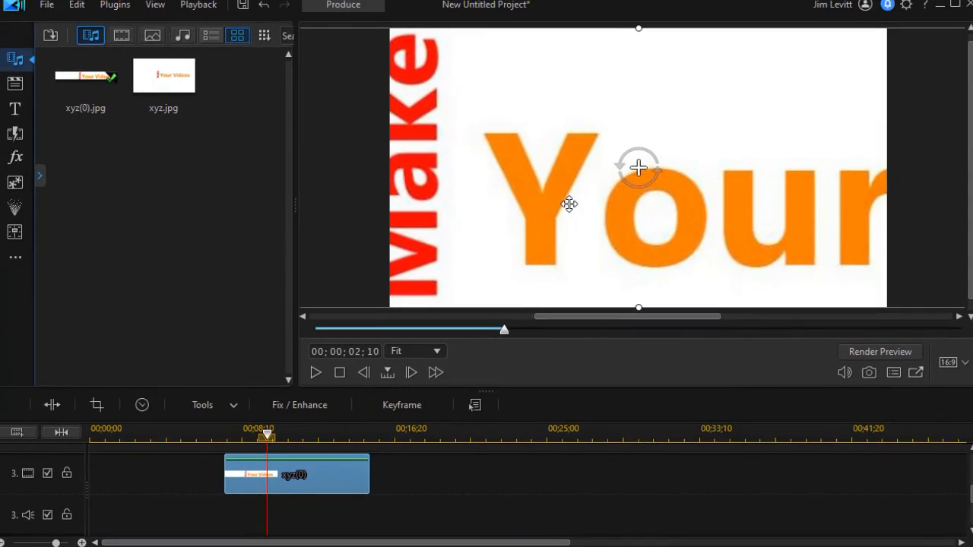
Step: Open the cropped xyz(0) clip in the PiP Designer and set its scale width to 1.000 with the aspect ratio maintained
{"action": "double_click", "coordinate": [328, 474]}
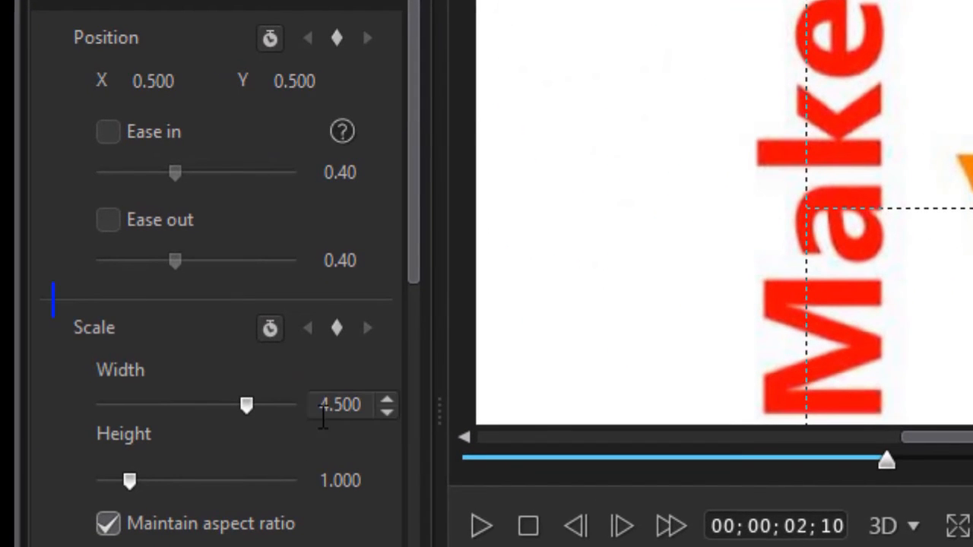
{"action": "left_click_drag", "start_coordinate": [320, 404], "coordinate": [386, 399]}
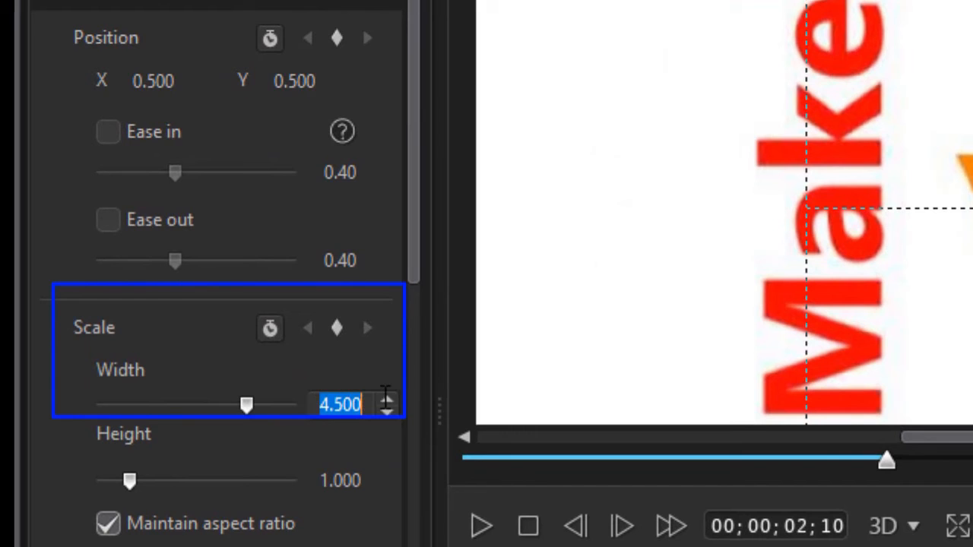
{"action": "type", "text": "1"}
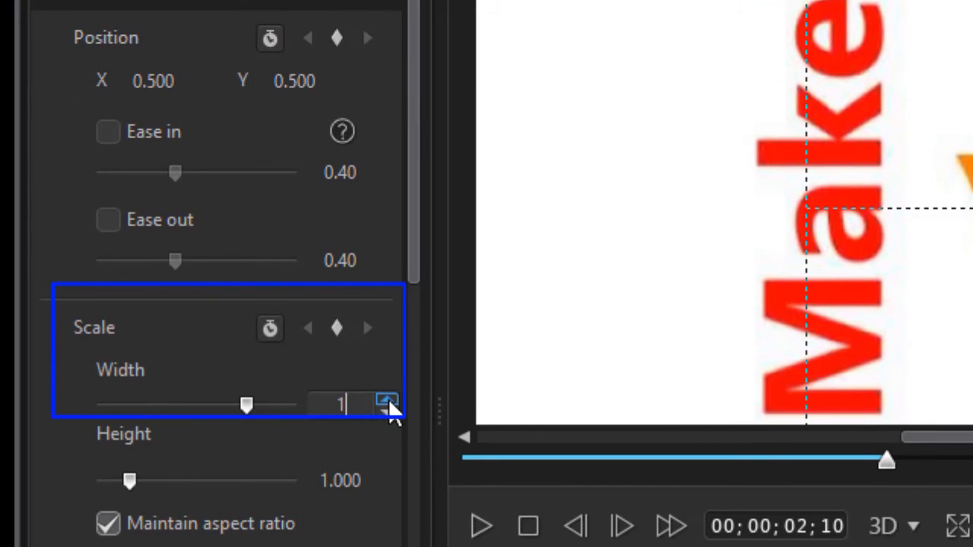
{"action": "key", "text": "Return"}
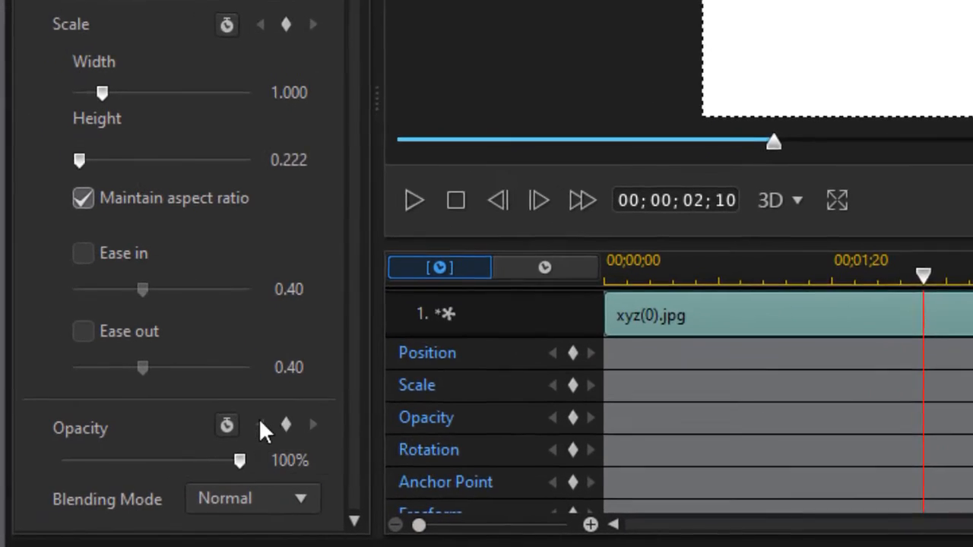
Step: Lower the cropped image's opacity to about 70% and return the playhead to the start of the clip
{"action": "mouse_move", "coordinate": [246, 456]}
{"action": "left_mouse_down"}
{"action": "mouse_move", "coordinate": [162, 458]}
{"action": "mouse_move", "coordinate": [193, 458]}
{"action": "left_mouse_up"}
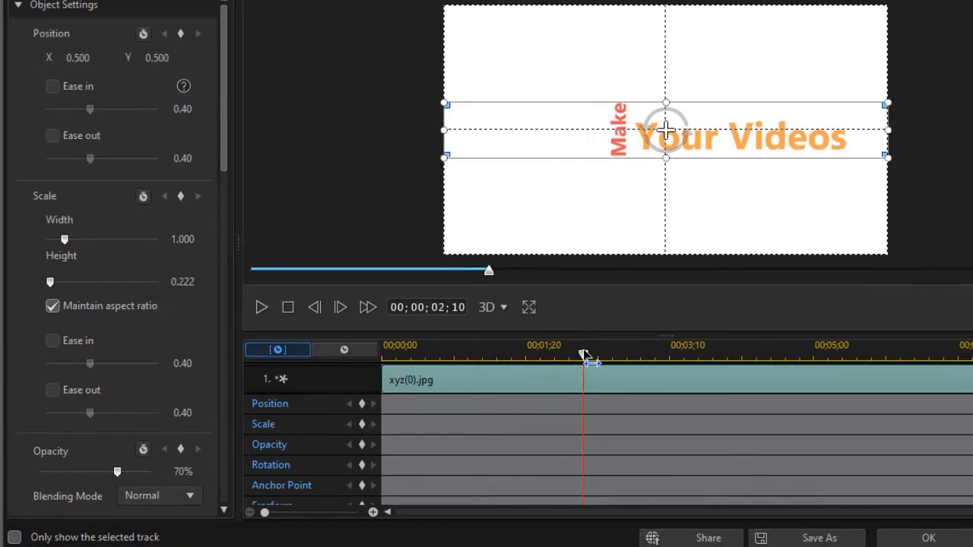
{"action": "left_click_drag", "start_coordinate": [959, 268], "coordinate": [699, 274]}
{"action": "mouse_move", "coordinate": [379, 380]}
{"action": "left_mouse_down"}
{"action": "mouse_move", "coordinate": [315, 385]}
{"action": "mouse_move", "coordinate": [365, 384]}
{"action": "left_mouse_up"}
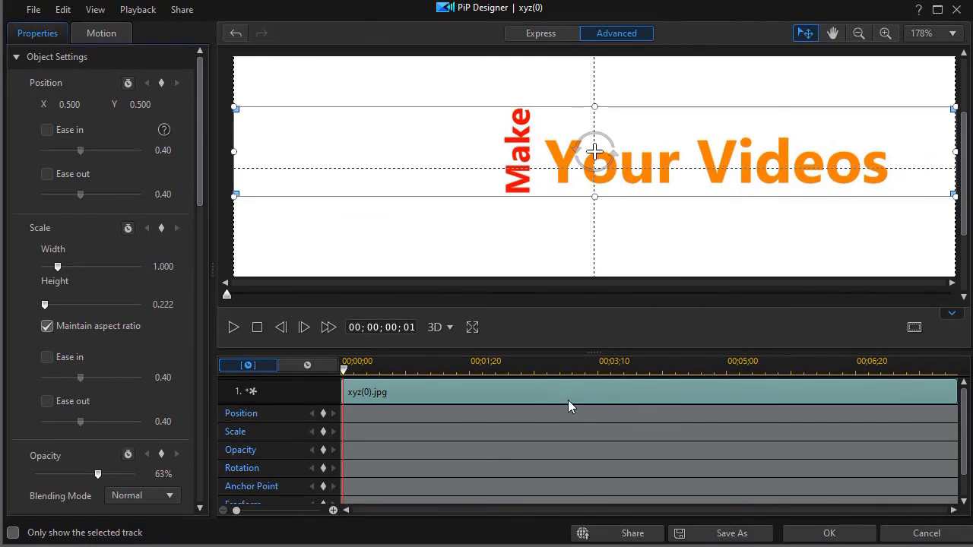
Step: Set the cropped image's opacity to 100% and accept the changes to return to the project timeline
{"action": "left_click_drag", "start_coordinate": [101, 477], "coordinate": [135, 474]}
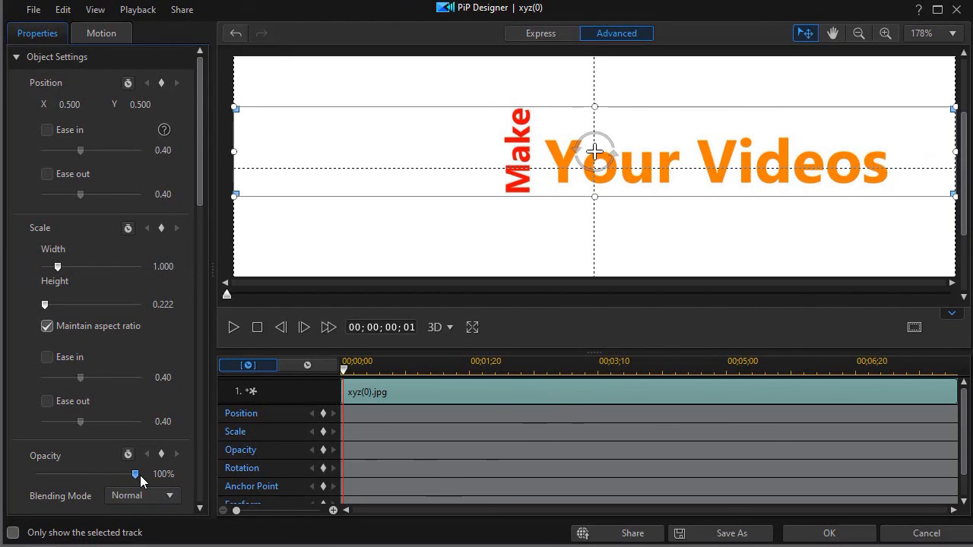
{"action": "left_click", "coordinate": [830, 534]}
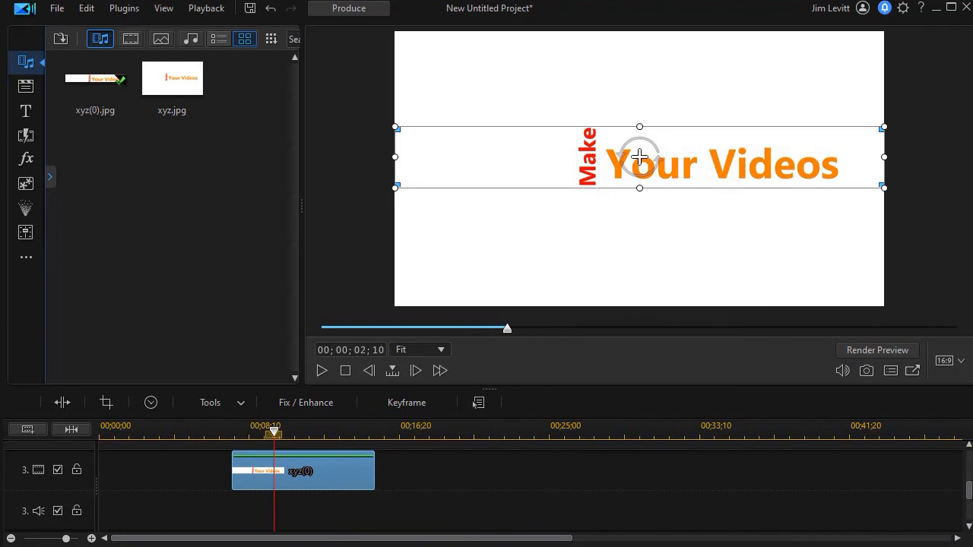
Step: Shift the xyz(0) clip on track 3 to start at 00:00:08:12, just after the second title on track 2
{"action": "mouse_move", "coordinate": [967, 488]}
{"action": "left_mouse_down"}
{"action": "mouse_move", "coordinate": [965, 470]}
{"action": "mouse_move", "coordinate": [965, 485]}
{"action": "left_mouse_up"}
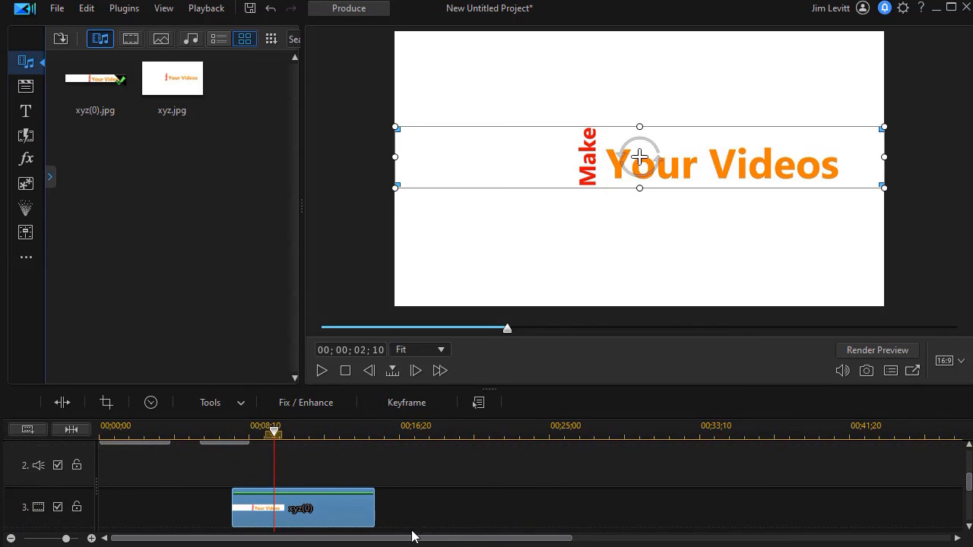
{"action": "mouse_move", "coordinate": [338, 519]}
{"action": "left_mouse_down"}
{"action": "mouse_move", "coordinate": [369, 514]}
{"action": "mouse_move", "coordinate": [350, 516]}
{"action": "left_mouse_up"}
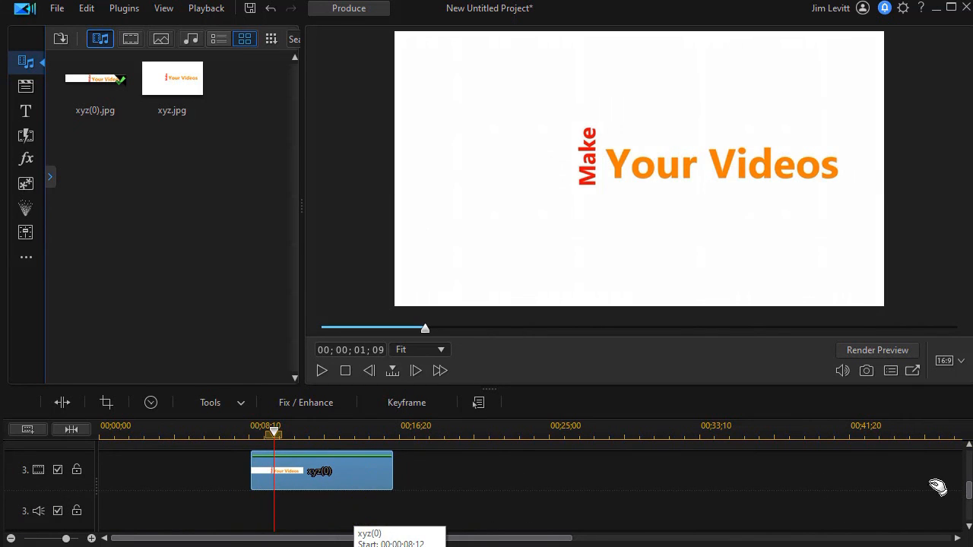
Step: Hide video track 1 with the white background and place the playhead at 00;00;09;00 within the cropped image clip
{"action": "left_click", "coordinate": [969, 474]}
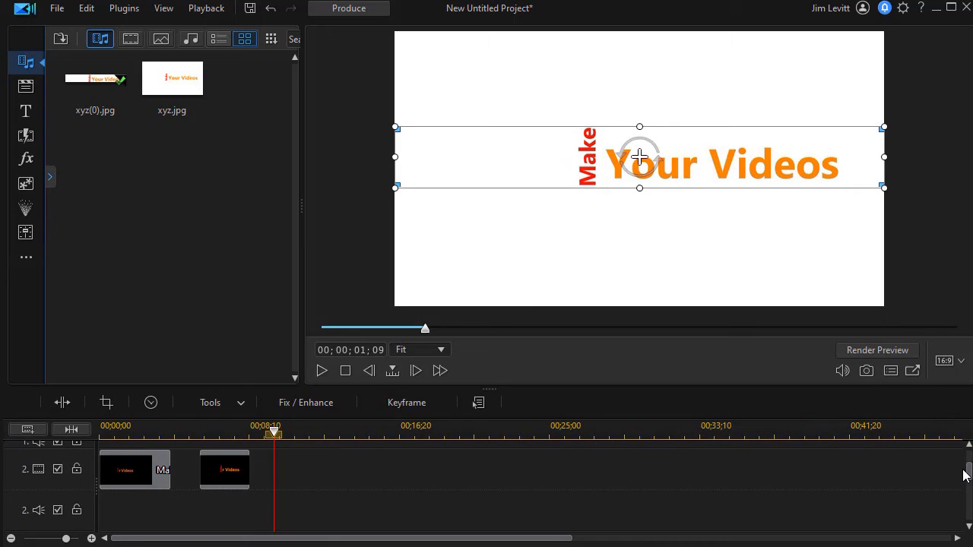
{"action": "scroll", "coordinate": [965, 468], "scroll_direction": "up", "scroll_amount": 1}
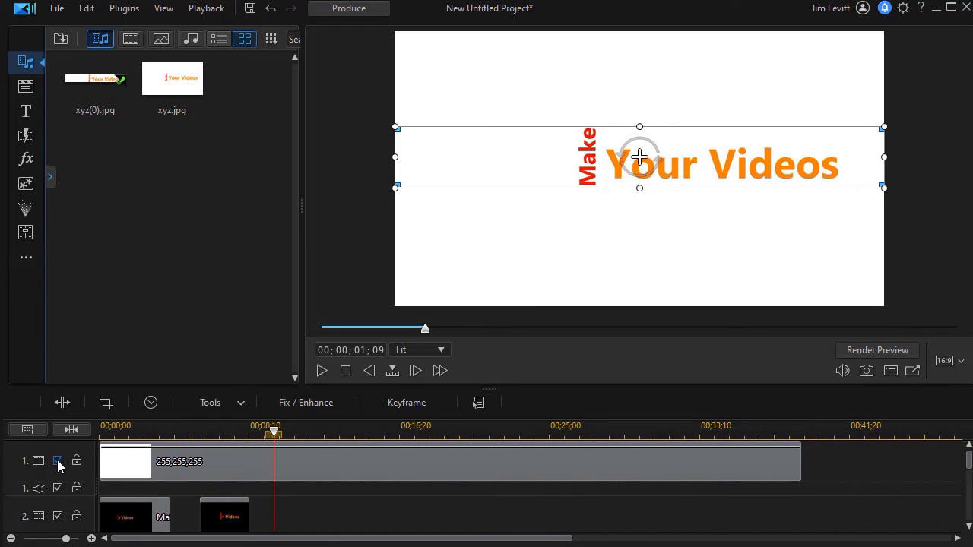
{"action": "left_click", "coordinate": [58, 461]}
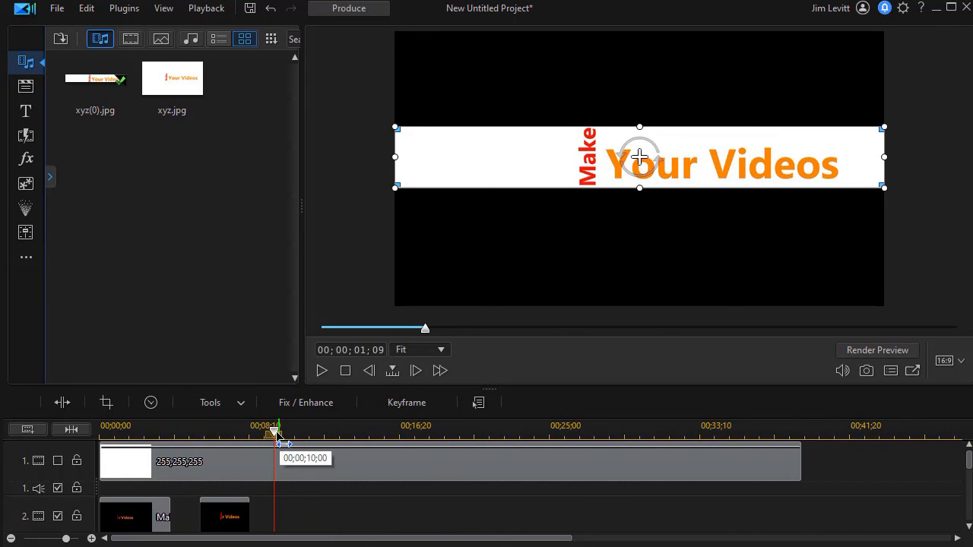
{"action": "mouse_move", "coordinate": [274, 433]}
{"action": "left_mouse_down"}
{"action": "mouse_move", "coordinate": [215, 433]}
{"action": "mouse_move", "coordinate": [261, 433]}
{"action": "left_mouse_up"}
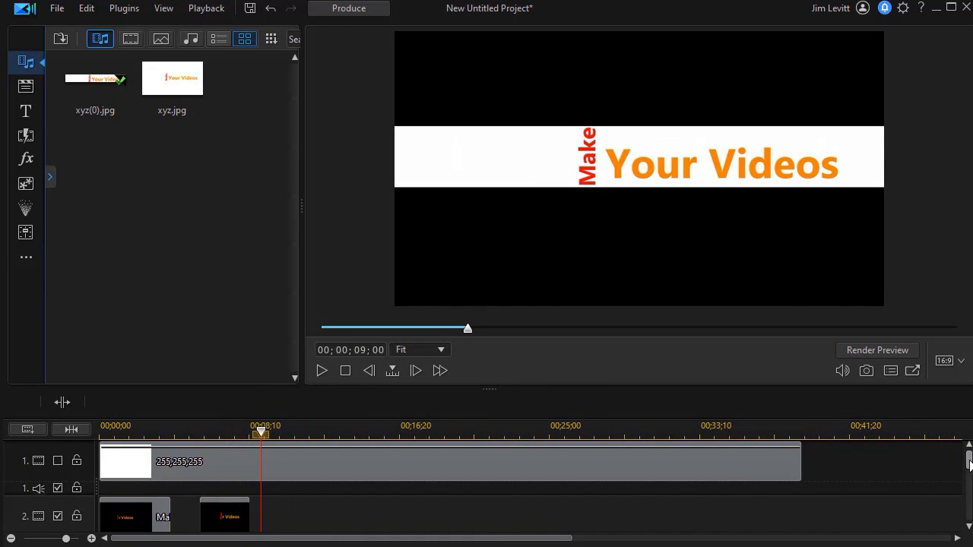